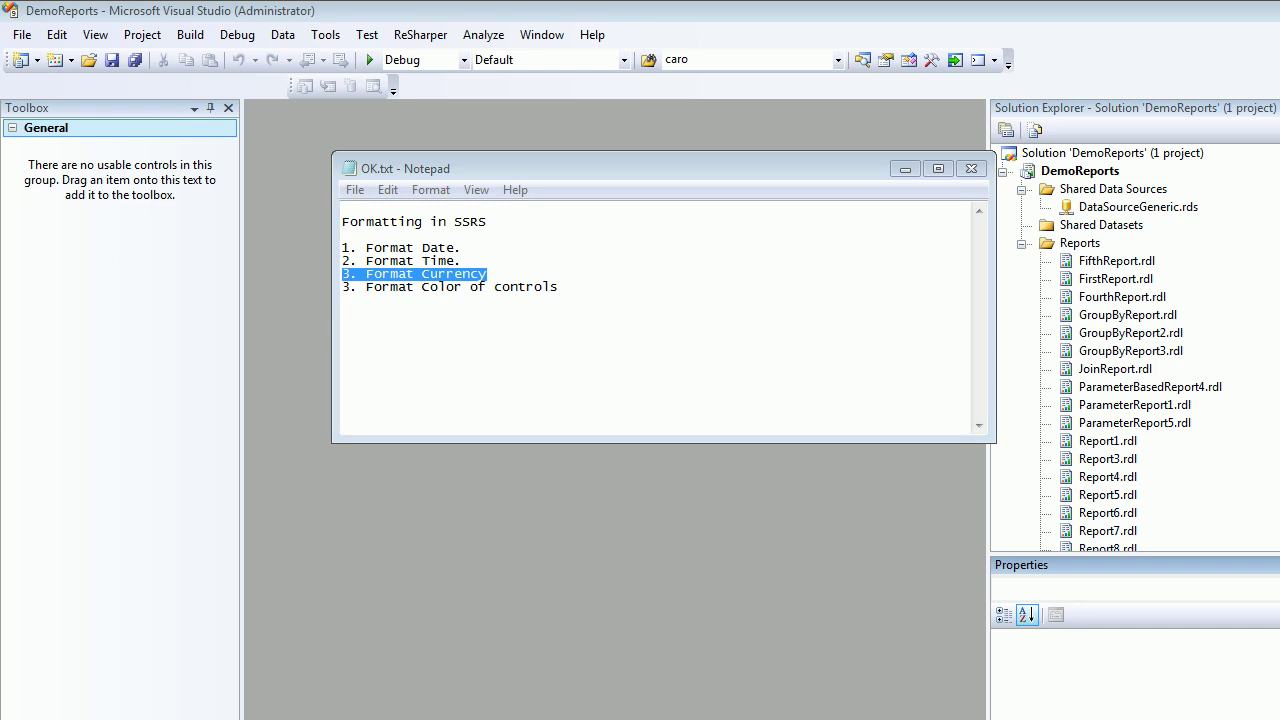
- Add a new empty report named Report-Format-Currency.rdl to the project's Reports folder
{"action": "left_click", "coordinate": [1080, 243]}
{"action": "right_click", "coordinate": [1080, 243]}
{"action": "left_click", "coordinate": [1138, 207]}
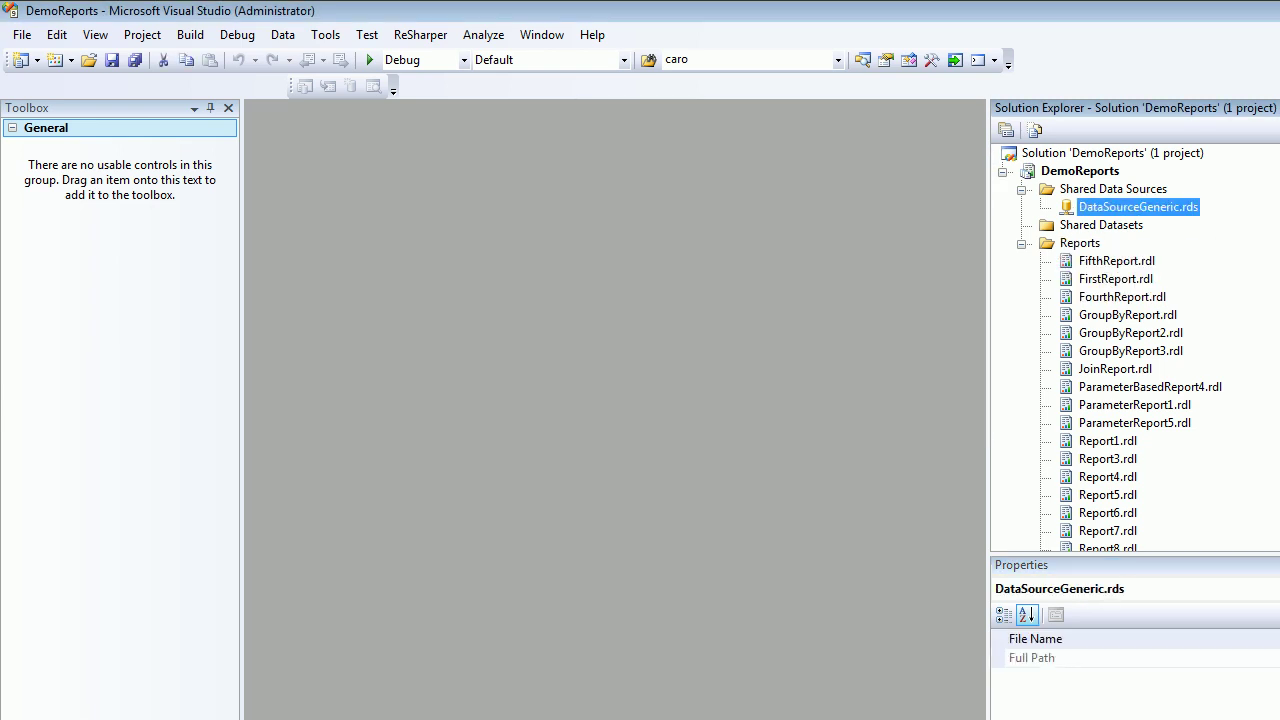
{"action": "right_click", "coordinate": [1080, 245]}
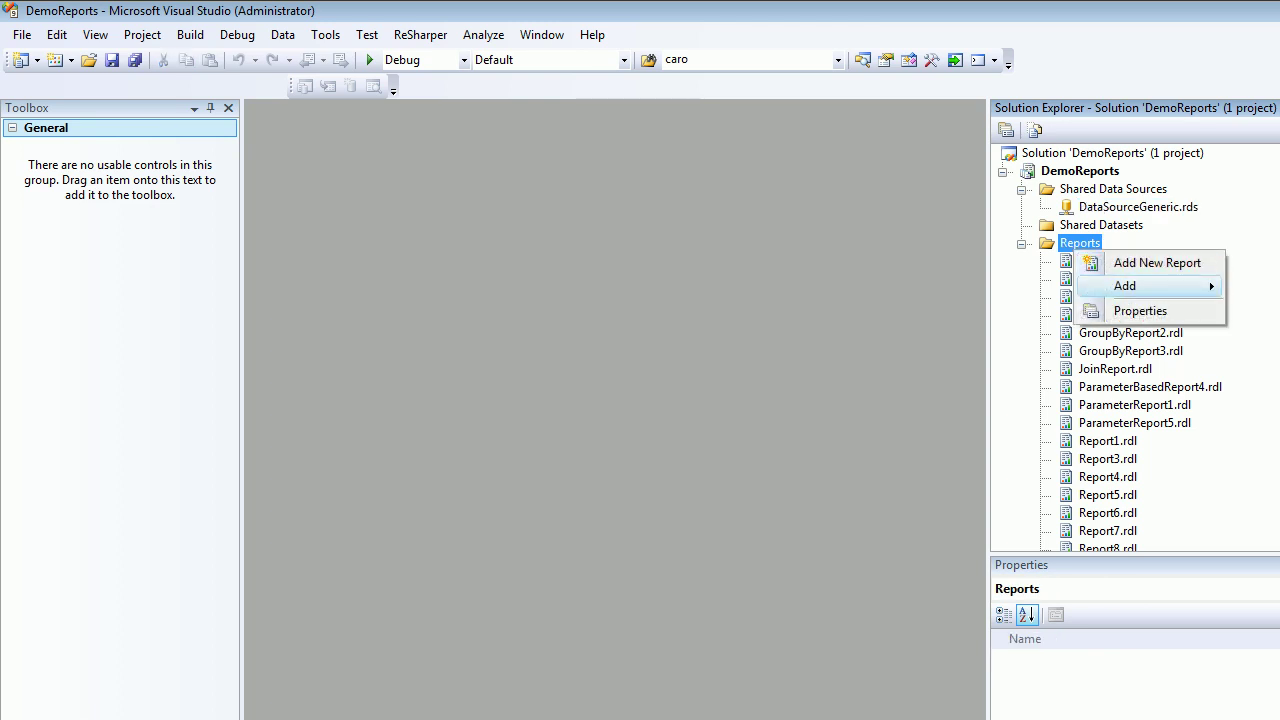
{"action": "mouse_move", "coordinate": [1125, 286]}
{"action": "left_click", "coordinate": [1262, 289]}
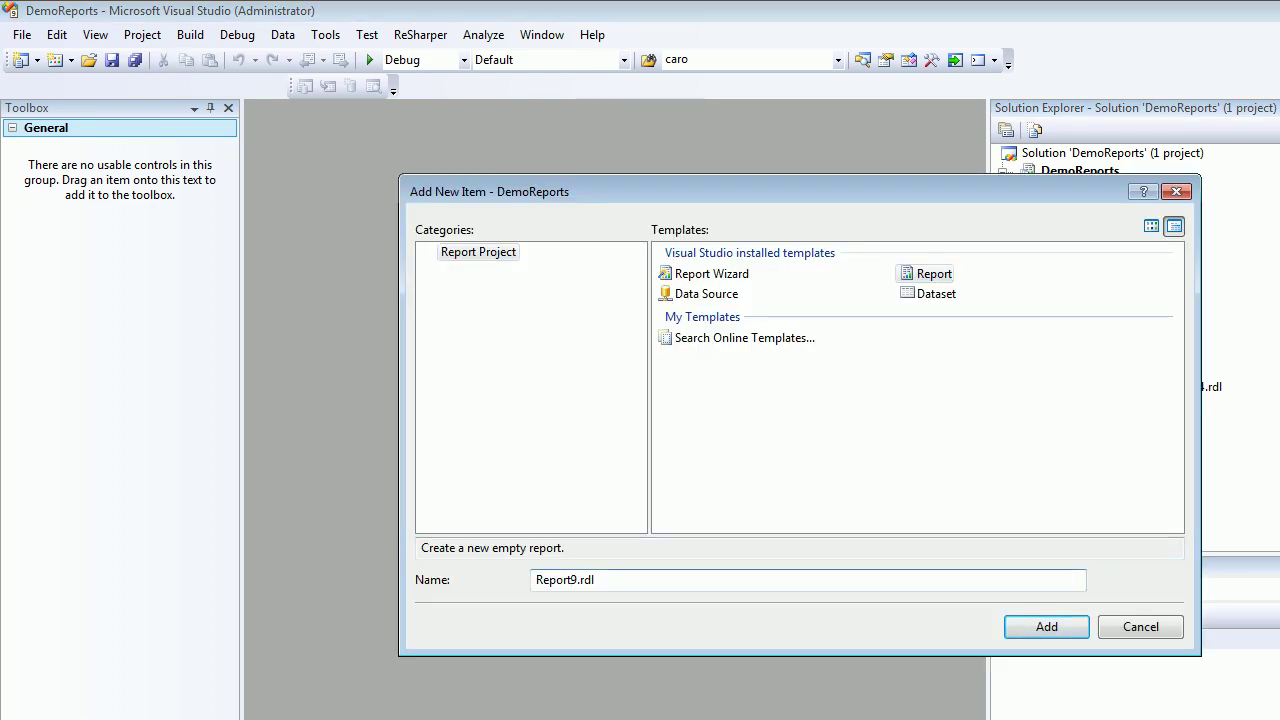
{"action": "left_click", "coordinate": [571, 580]}
{"action": "key", "text": "BackSpace"}
{"action": "type", "text": "-Format-Currency"}
{"action": "key", "text": "Return"}
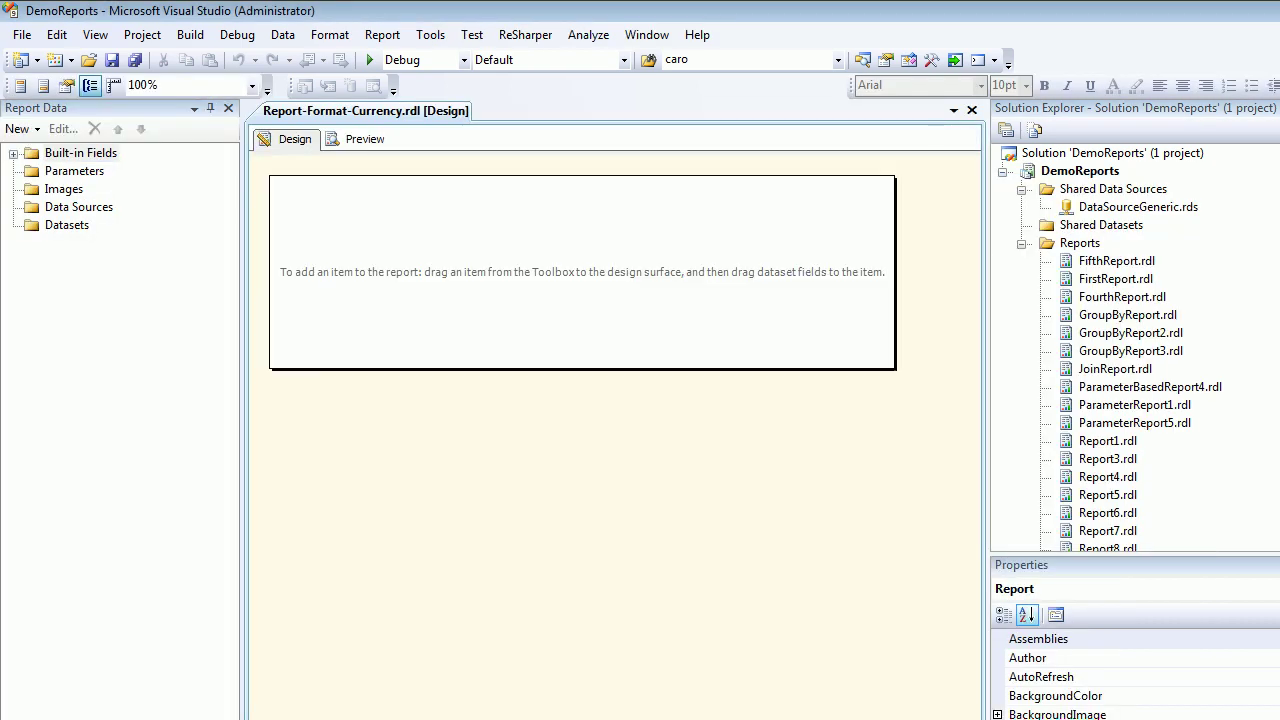
- Start a new dataset embedded in the report and name it DataSet-Format-Currency
{"action": "right_click", "coordinate": [50, 222]}
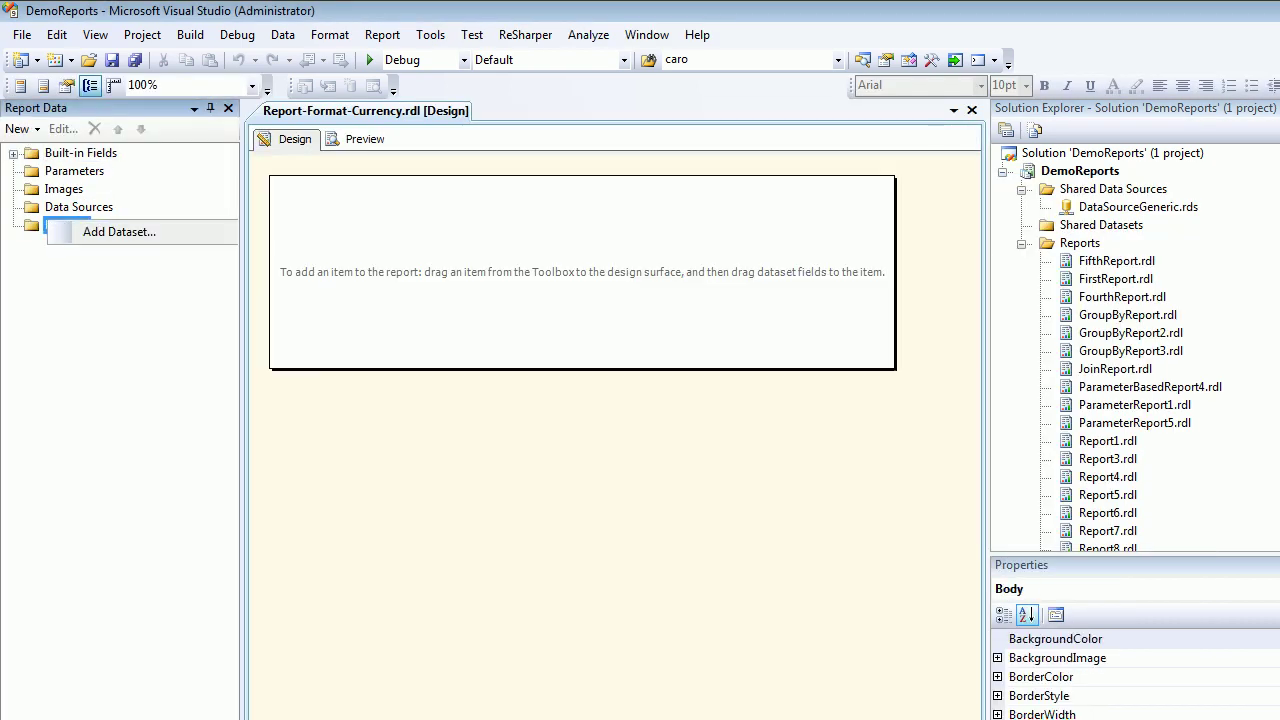
{"action": "left_click", "coordinate": [120, 234]}
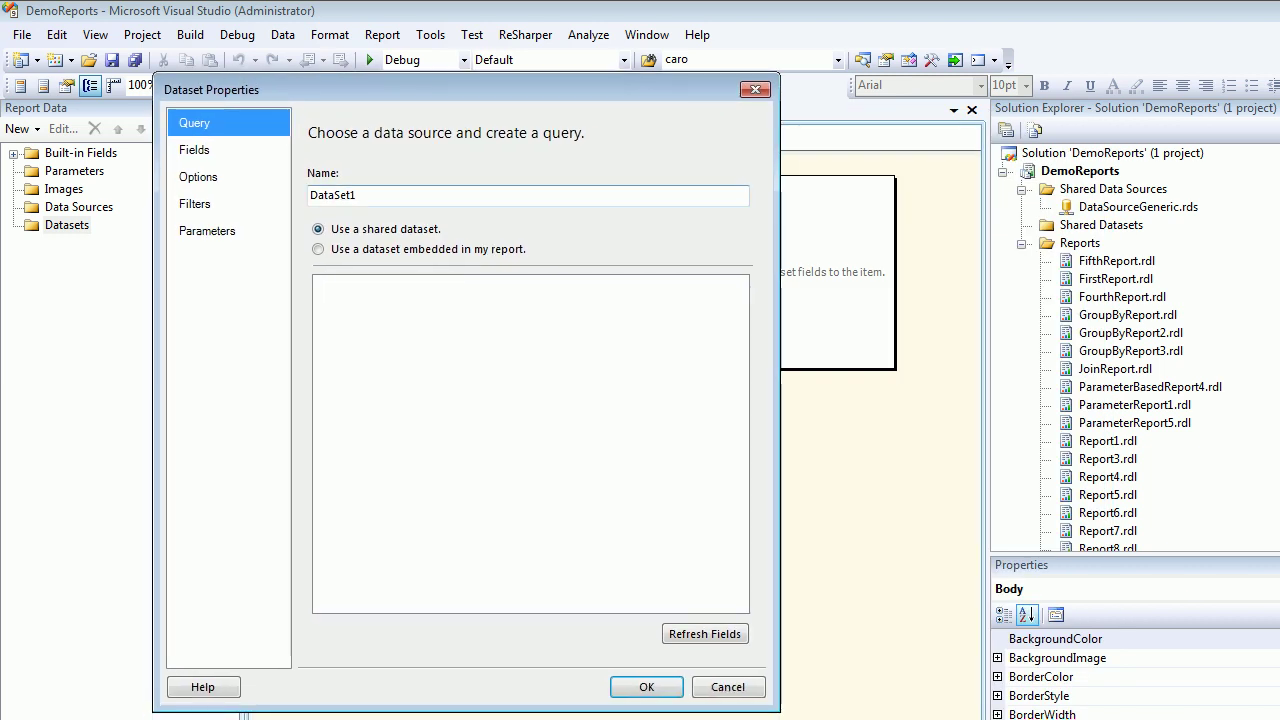
{"action": "left_click", "coordinate": [318, 249]}
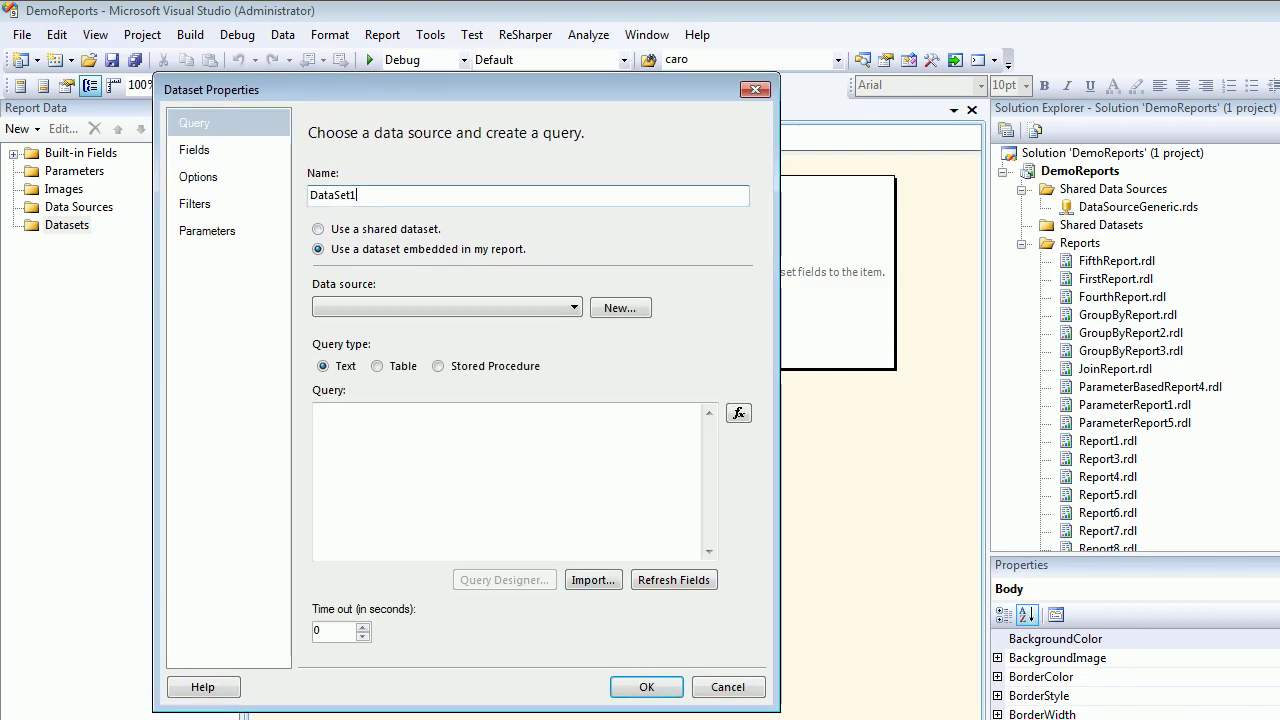
{"action": "key", "text": "BackSpace"}
{"action": "type", "text": "-Format-"}
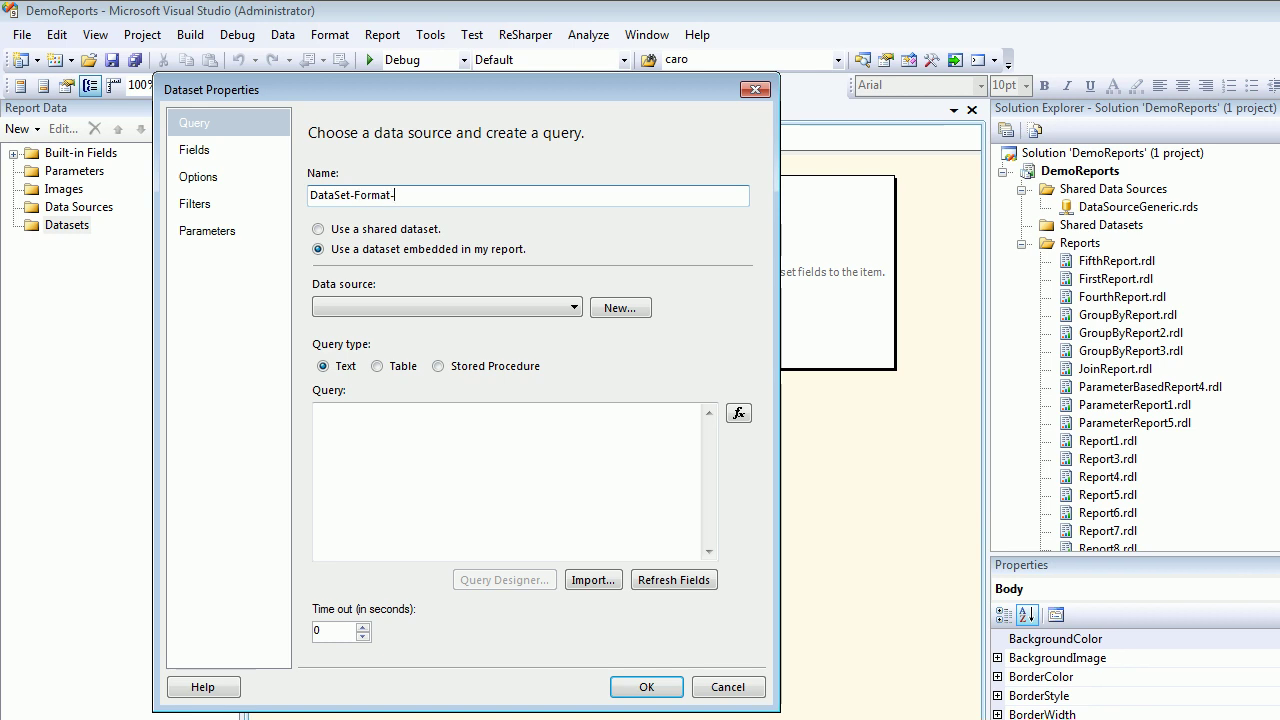
{"action": "type", "text": "Curreccy"}
- Create a data source for the dataset that uses the shared data source reference DataSourceGeneric
{"action": "left_click", "coordinate": [573, 307]}
{"action": "left_click", "coordinate": [573, 307]}
{"action": "left_click", "coordinate": [619, 307]}
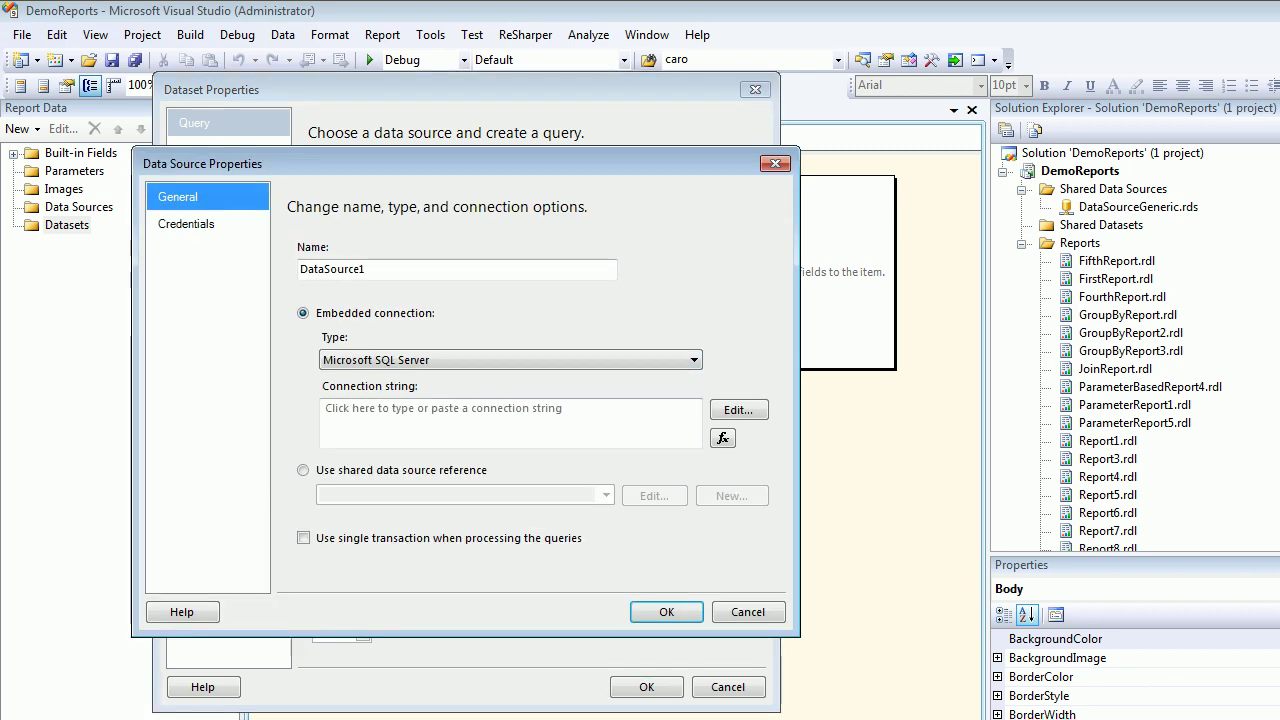
{"action": "left_click", "coordinate": [303, 470]}
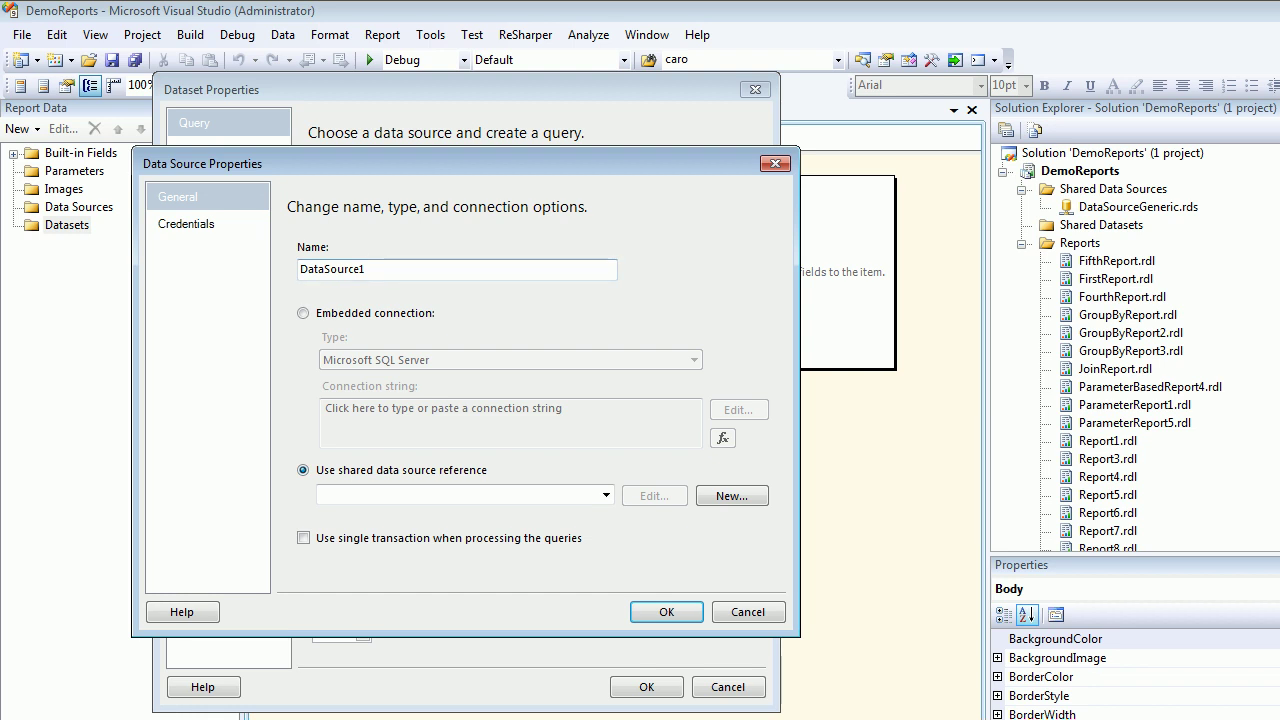
{"action": "left_click", "coordinate": [605, 495]}
{"action": "left_click", "coordinate": [368, 514]}
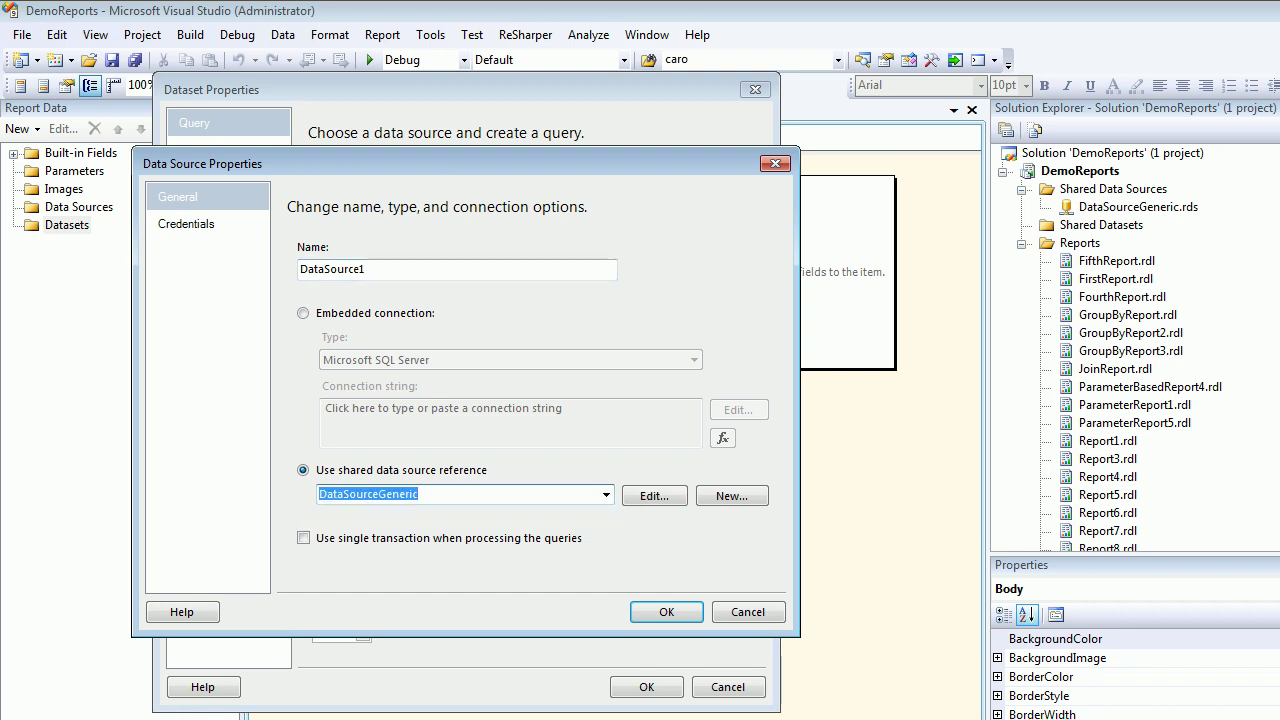
{"action": "key", "text": "Return"}
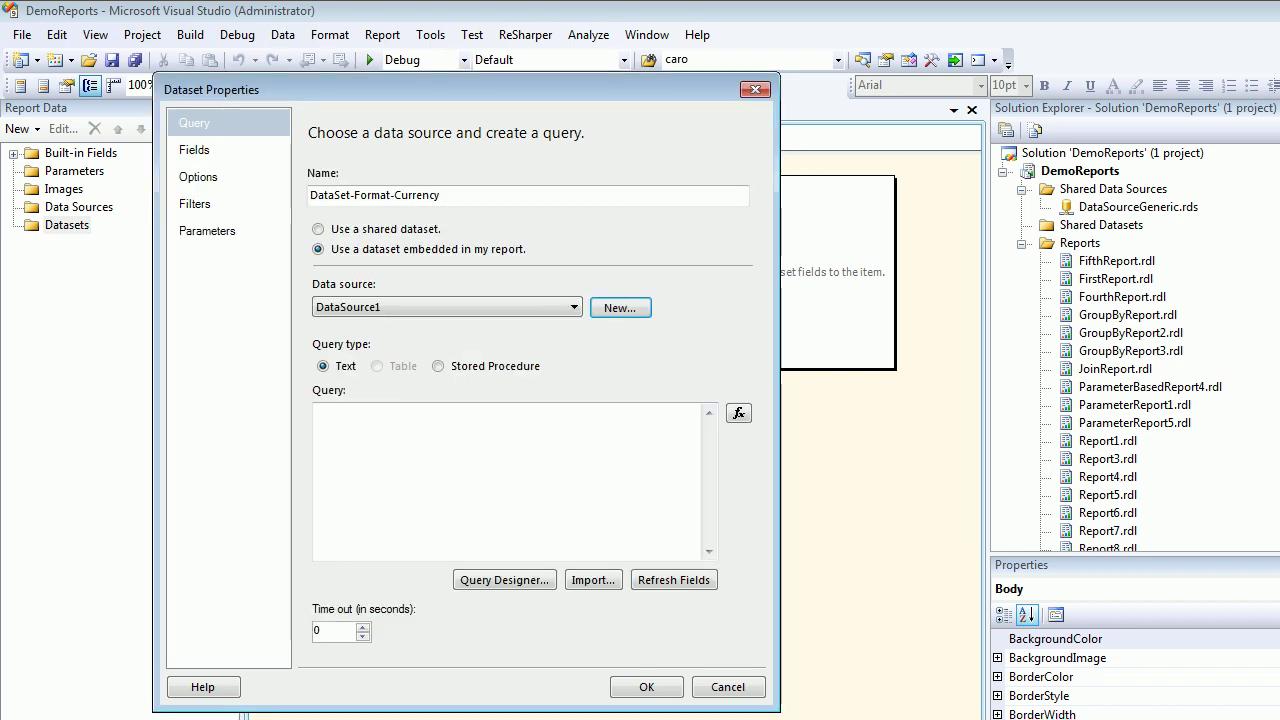
- Add the Employees, Order Details, Orders and Products tables to the dataset's query in an enlarged Query Designer
{"action": "left_click", "coordinate": [318, 411]}
{"action": "left_click", "coordinate": [505, 580]}
{"action": "left_click_drag", "start_coordinate": [138, 110], "coordinate": [133, 46]}
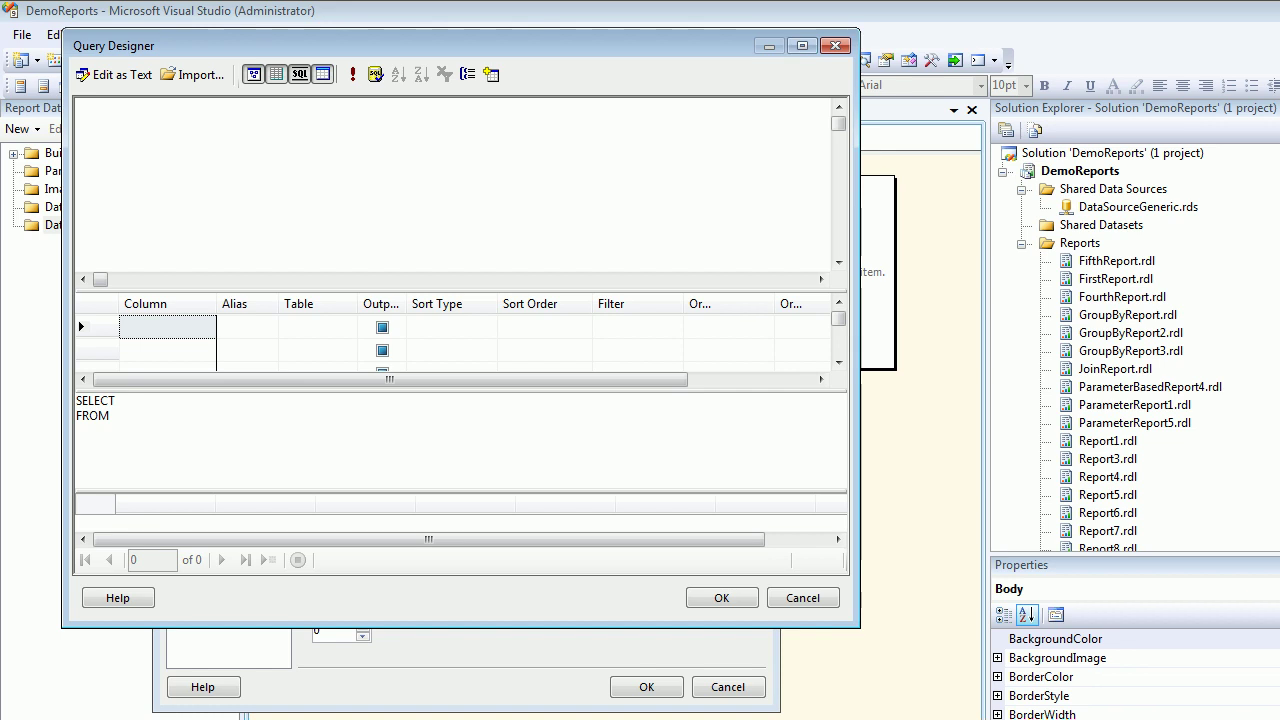
{"action": "left_click", "coordinate": [802, 45]}
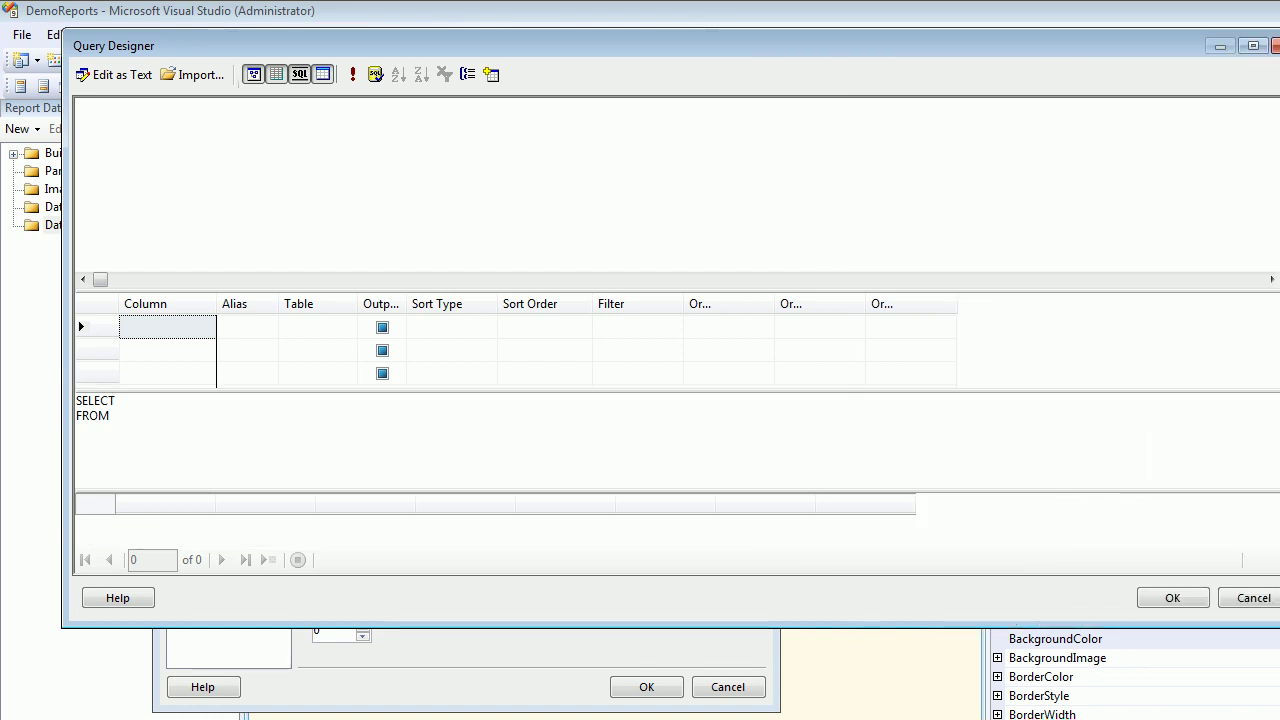
{"action": "right_click", "coordinate": [381, 146]}
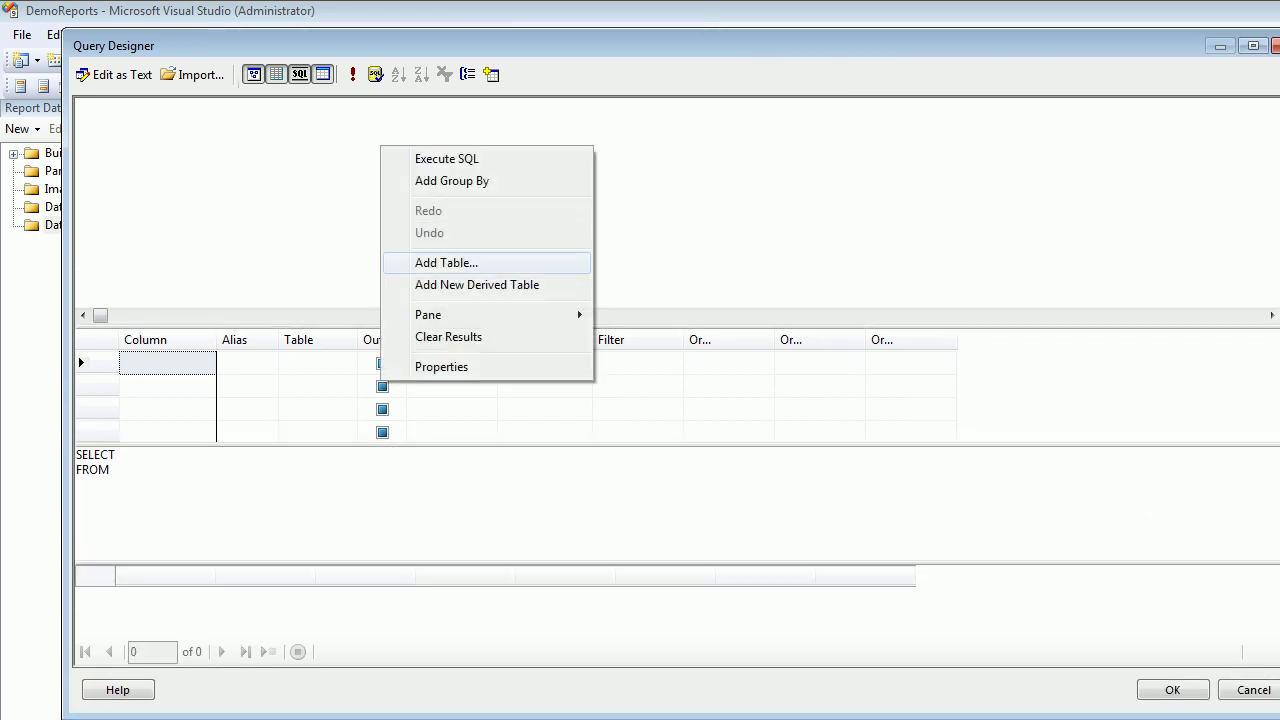
{"action": "left_click", "coordinate": [446, 262]}
{"action": "left_click", "coordinate": [614, 395]}
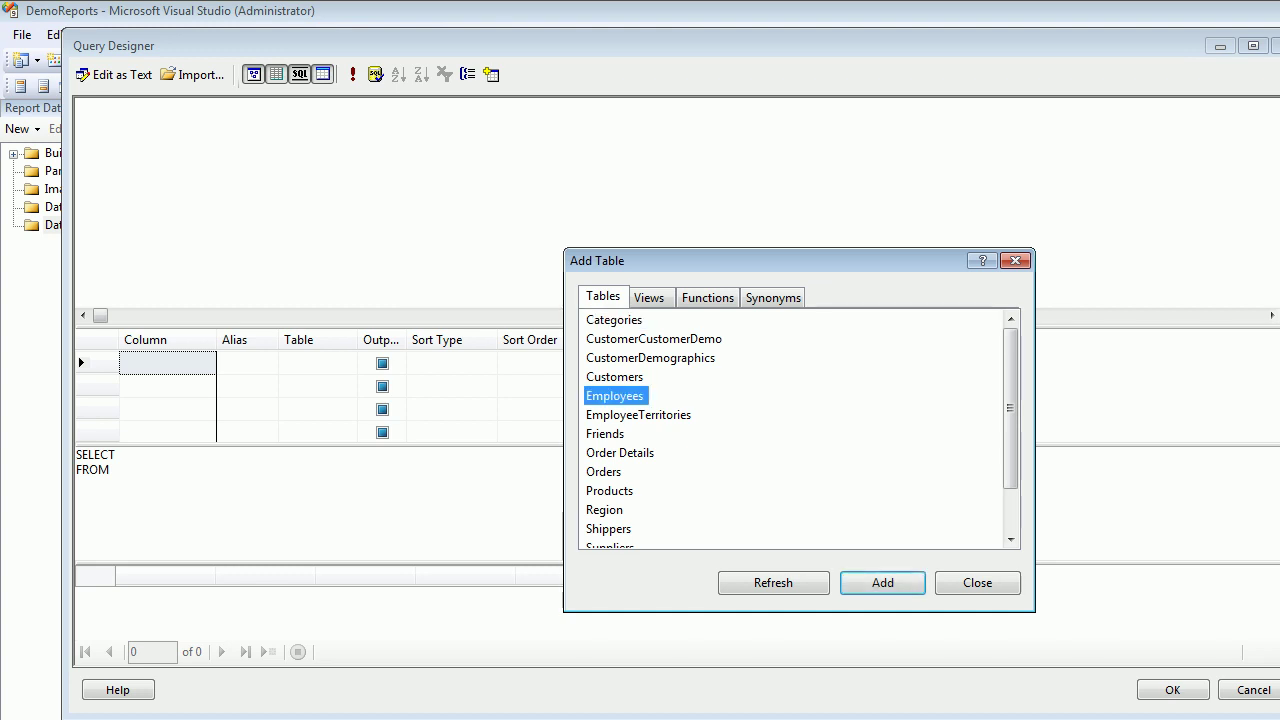
{"action": "left_click", "coordinate": [603, 471], "text": "ctrl"}
{"action": "left_click", "coordinate": [619, 452], "text": "ctrl"}
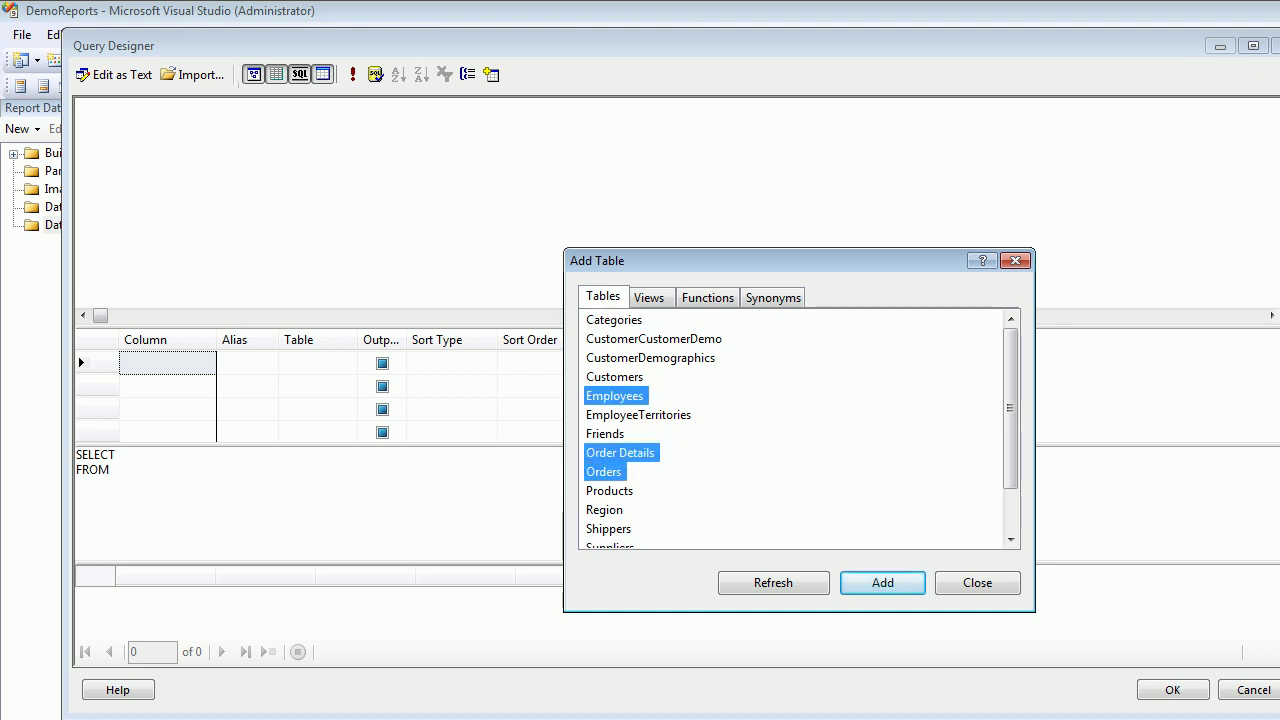
{"action": "left_click", "coordinate": [609, 490], "text": "ctrl"}
{"action": "left_click", "coordinate": [881, 582]}
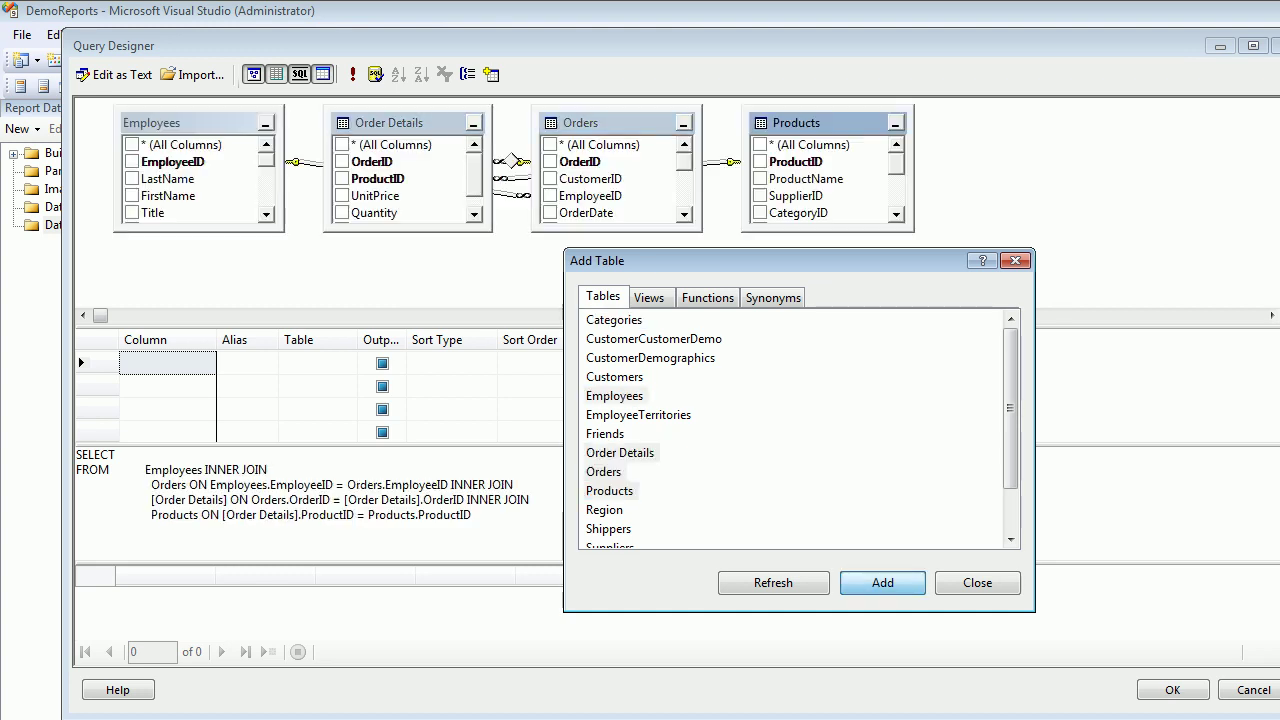
{"action": "left_click", "coordinate": [976, 582]}
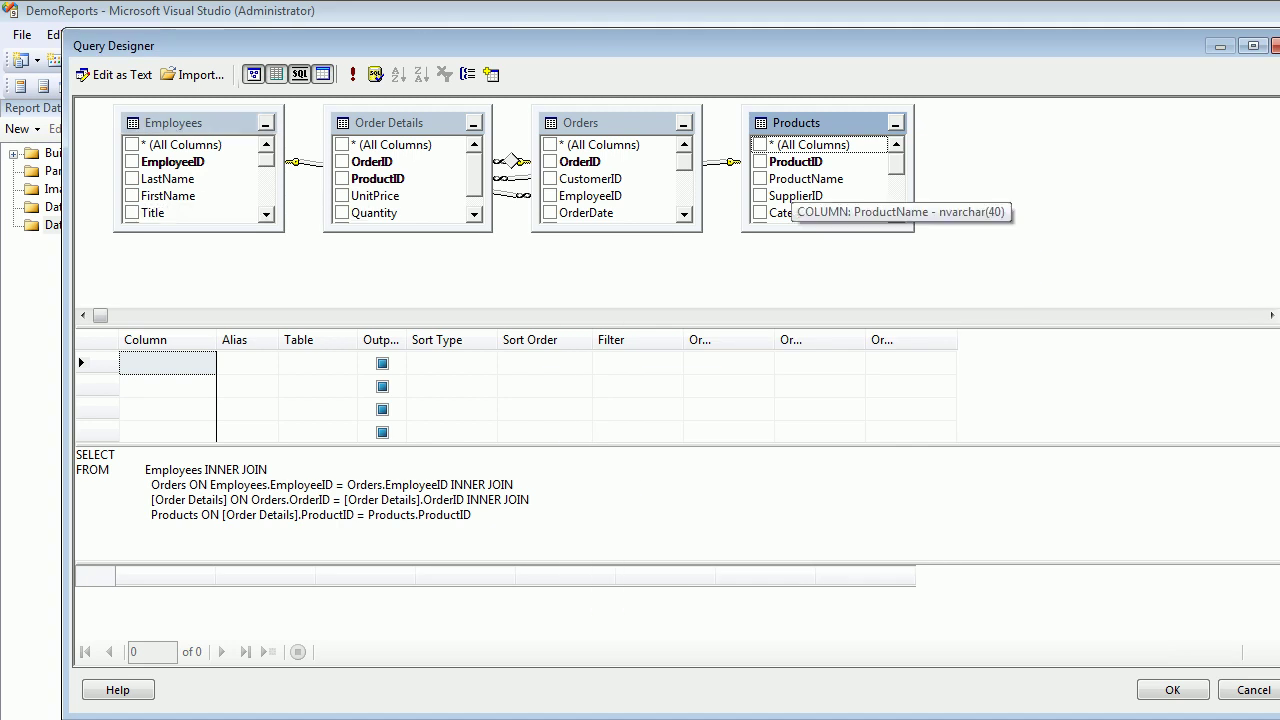
- Output ProductName, OrderDate, UnitPrice and Quantity in the query, run it, and accept it into the dataset
{"action": "left_click", "coordinate": [800, 179]}
{"action": "left_click", "coordinate": [760, 179]}
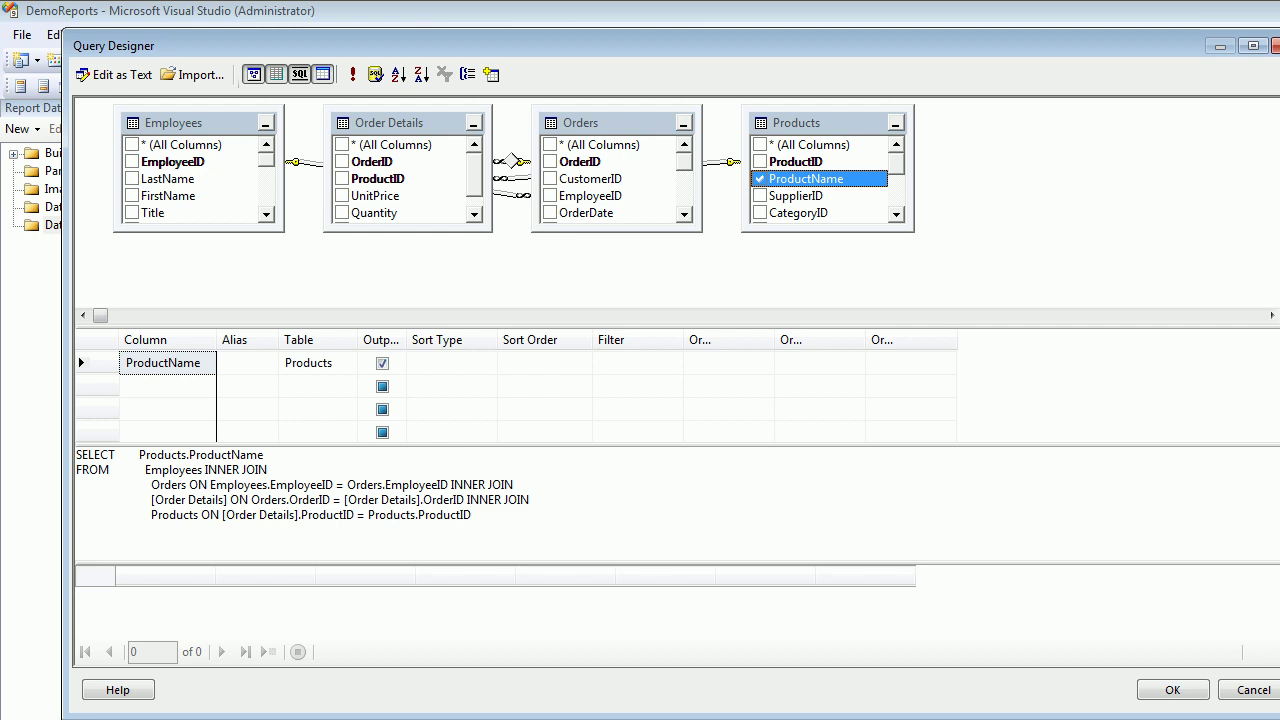
{"action": "left_click", "coordinate": [682, 215]}
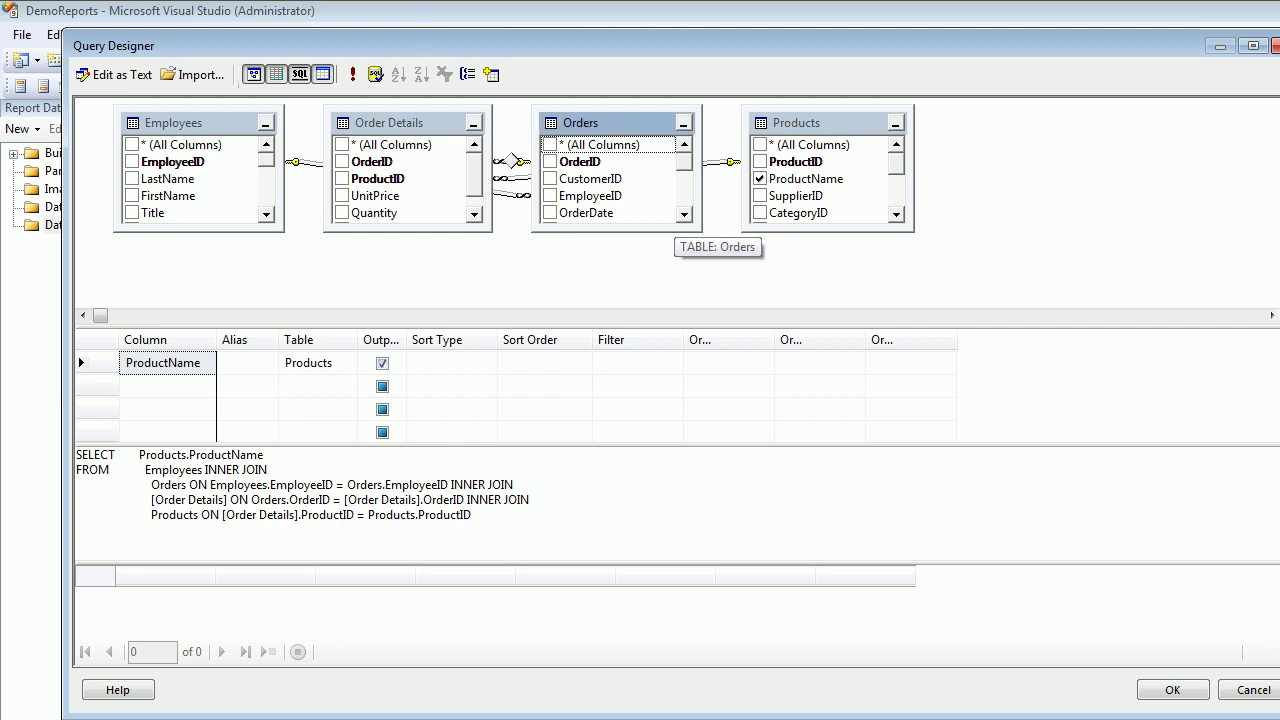
{"action": "left_click_drag", "start_coordinate": [676, 230], "coordinate": [676, 278]}
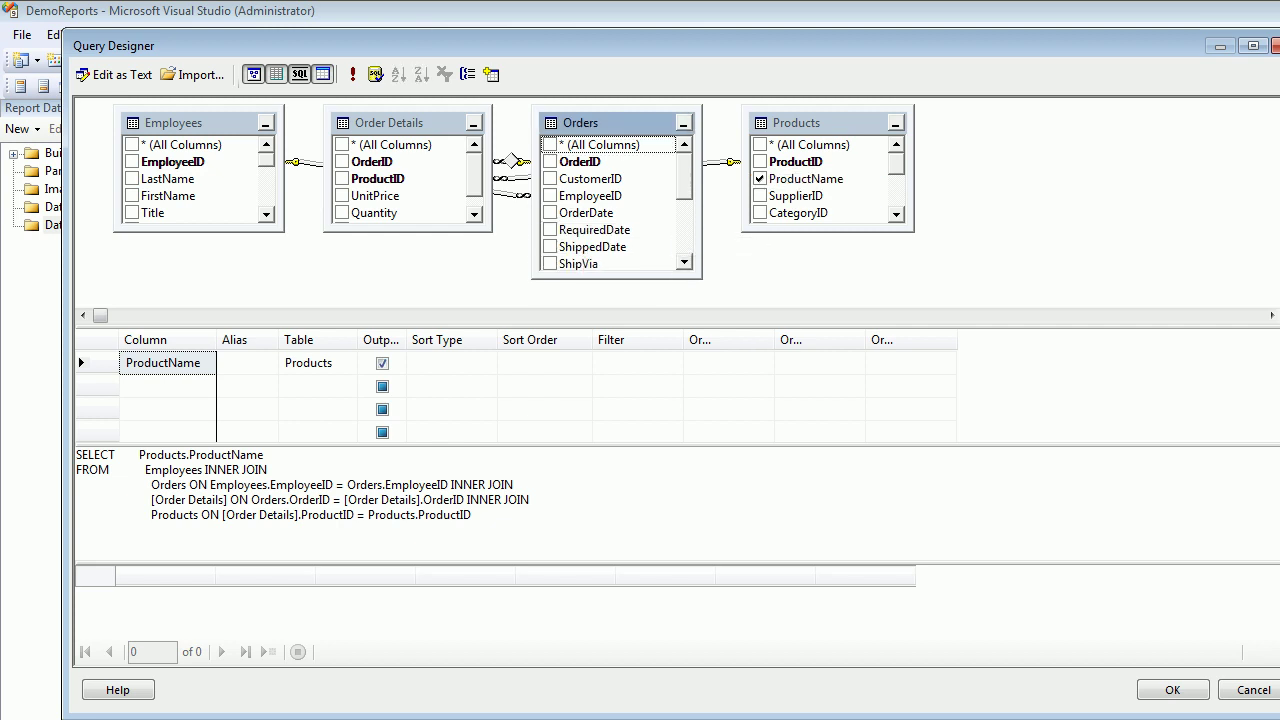
{"action": "left_click", "coordinate": [549, 213]}
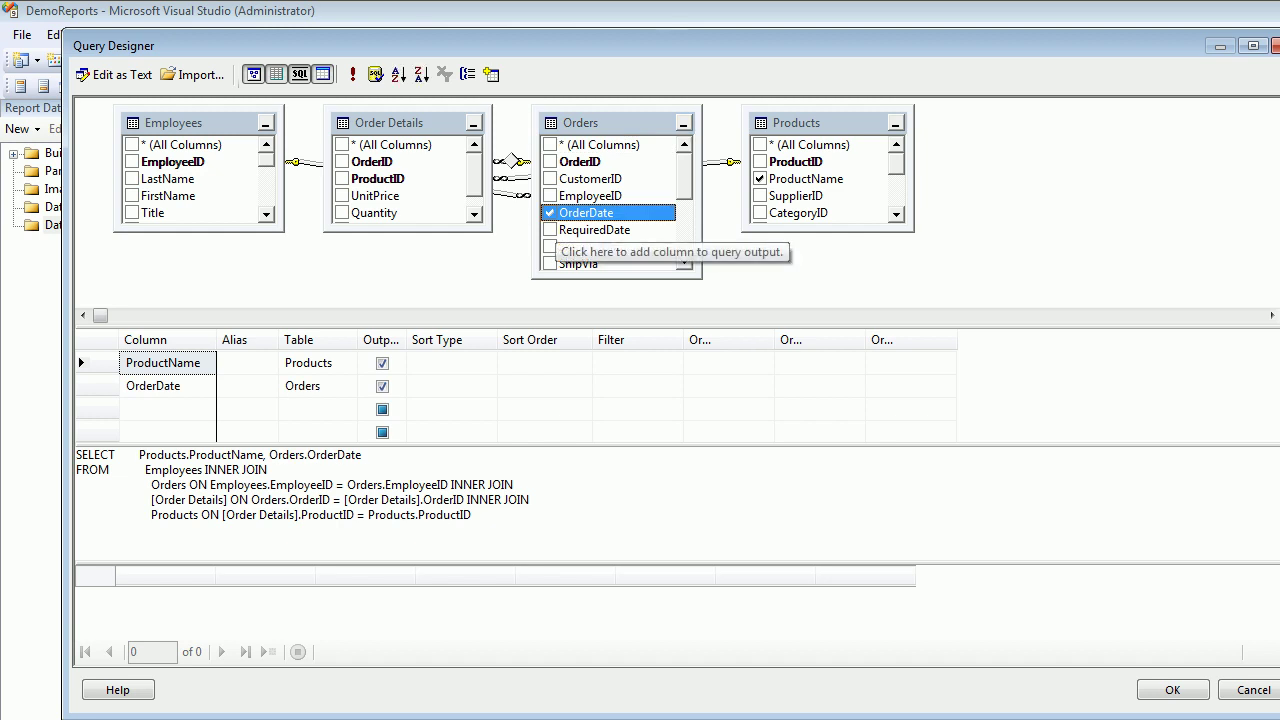
{"action": "left_click", "coordinate": [342, 196]}
{"action": "left_click", "coordinate": [342, 213]}
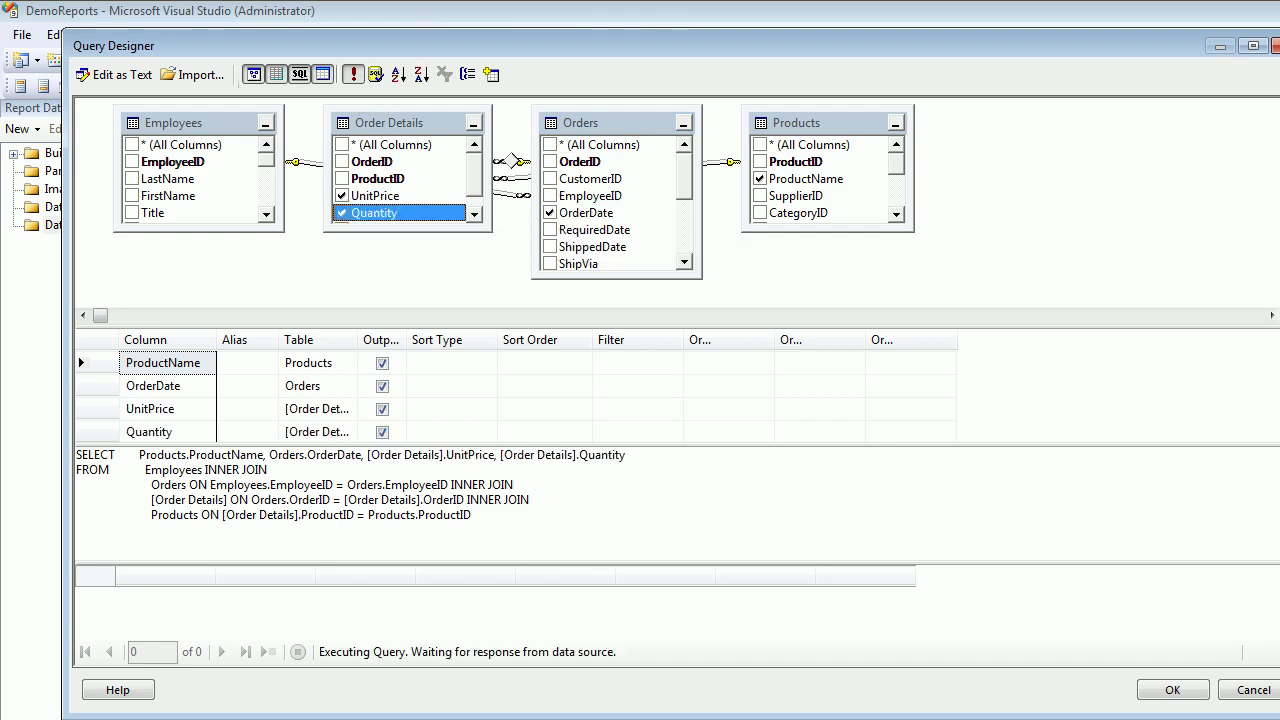
{"action": "left_click", "coordinate": [352, 74]}
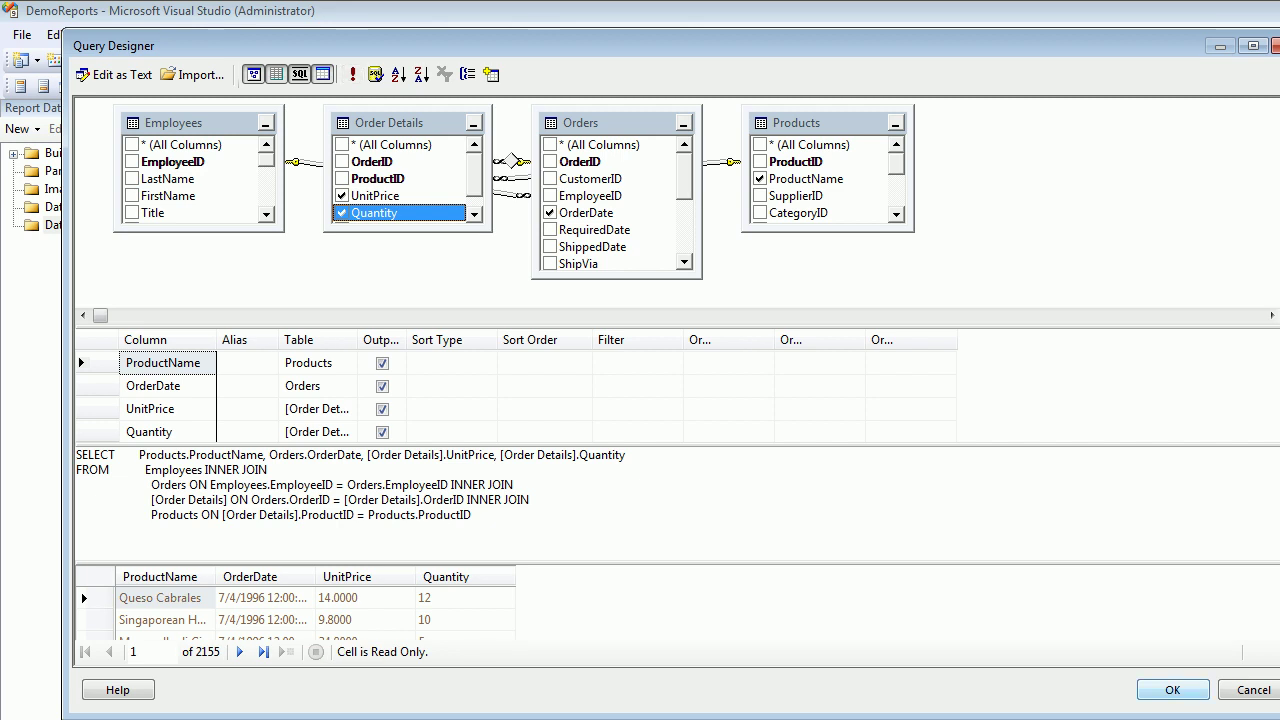
{"action": "left_click", "coordinate": [1172, 689]}
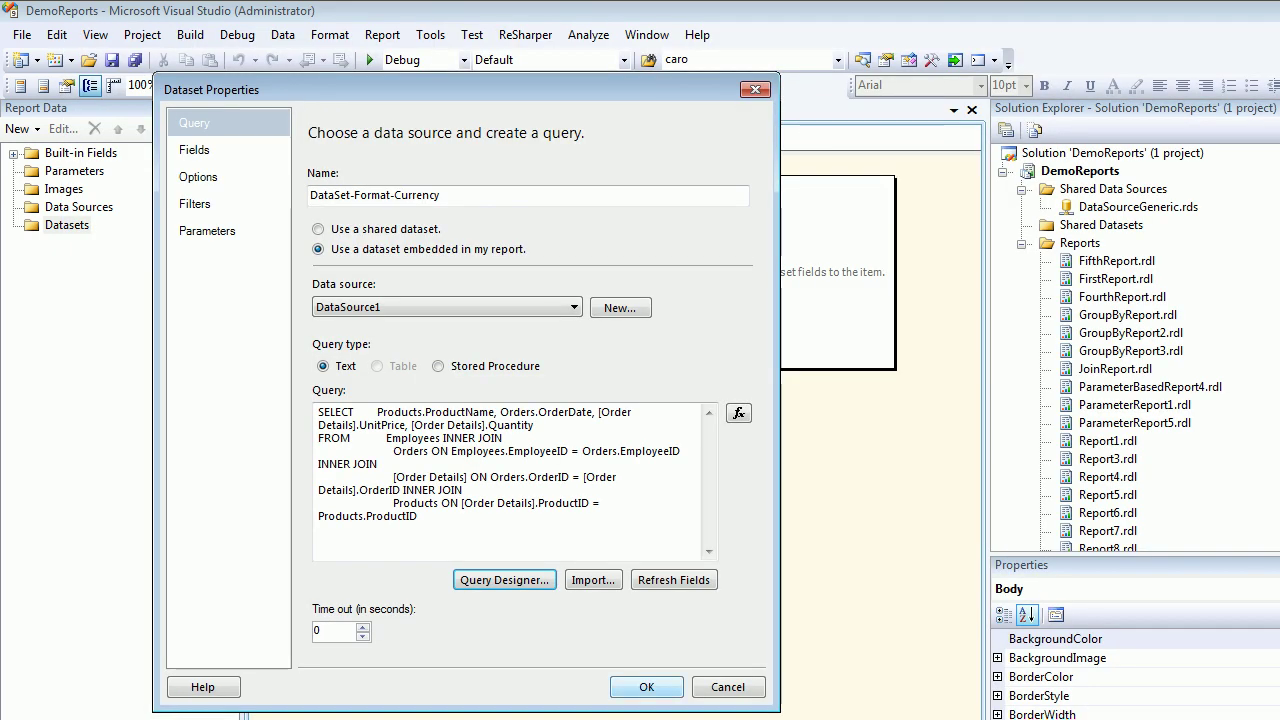
- Rename the dataset to DataSet_Format_Currency and save it
{"action": "left_click", "coordinate": [646, 687]}
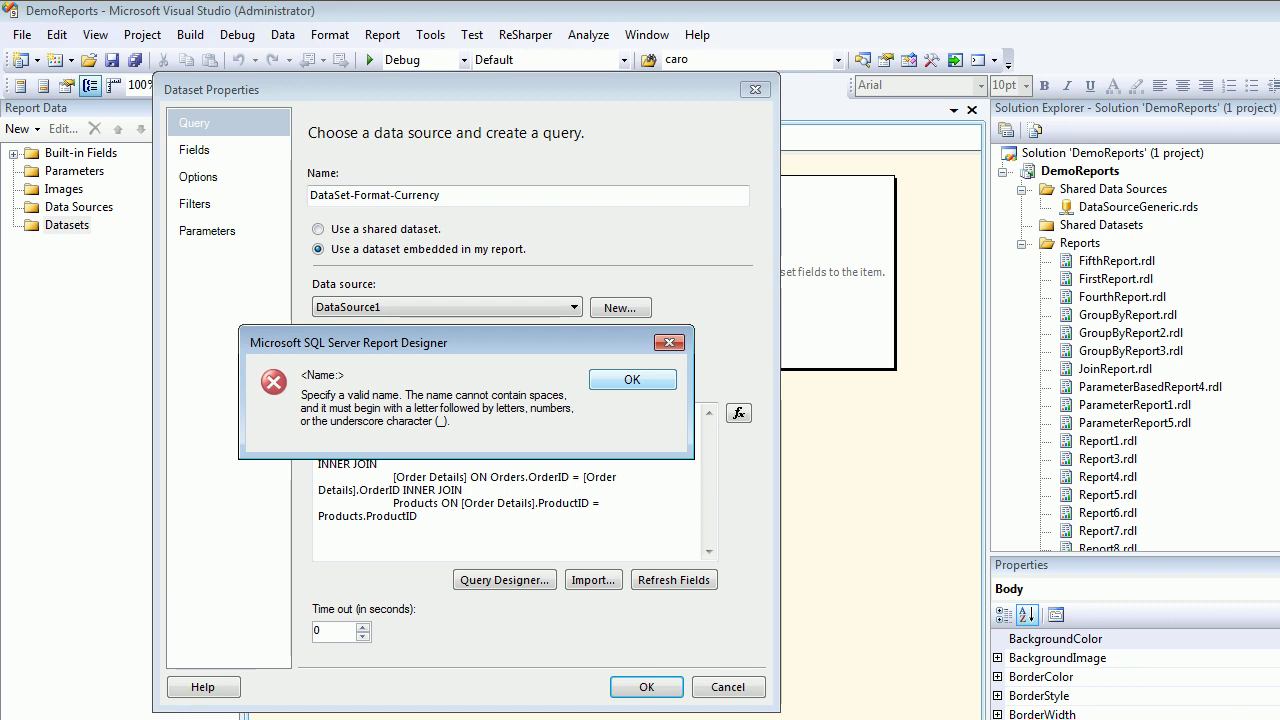
{"action": "key", "text": "Return"}
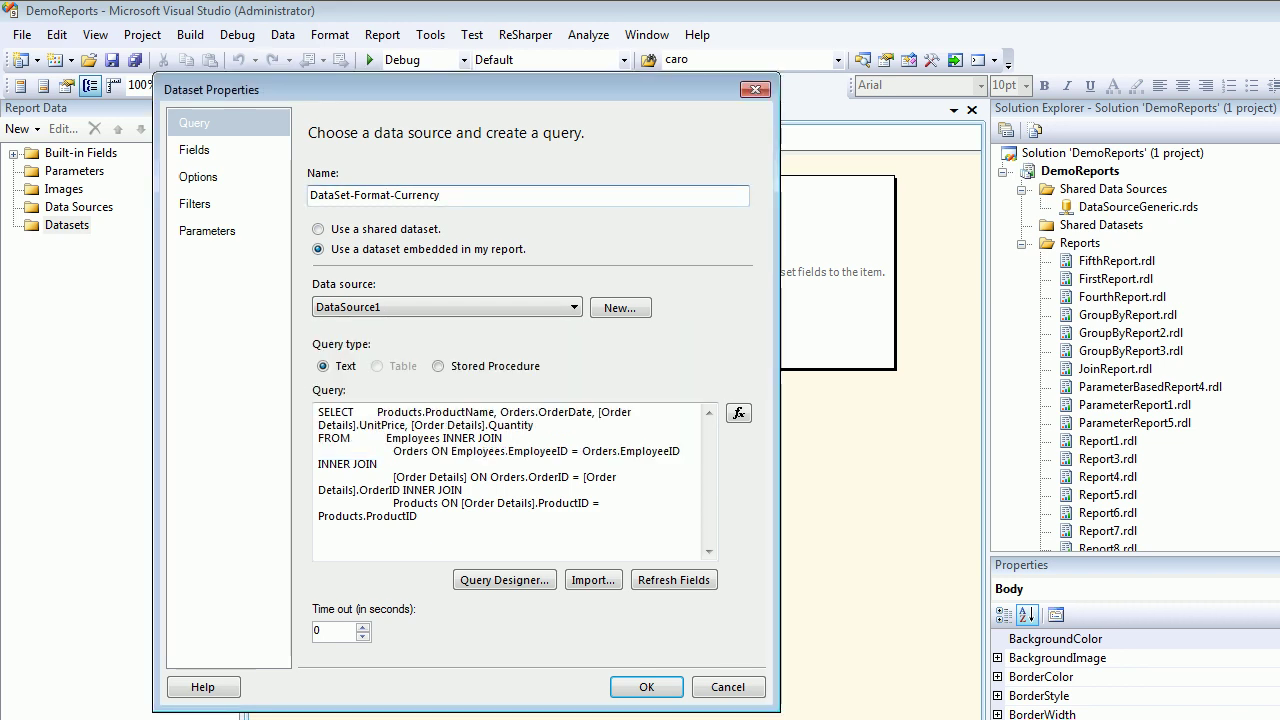
{"action": "key", "text": "BackSpace"}
{"action": "type", "text": "_)"}
{"action": "key", "text": "BackSpace"}
{"action": "left_click", "coordinate": [389, 195]}
{"action": "key", "text": "Delete"}
{"action": "type", "text": "_"}
{"action": "key", "text": "Return"}
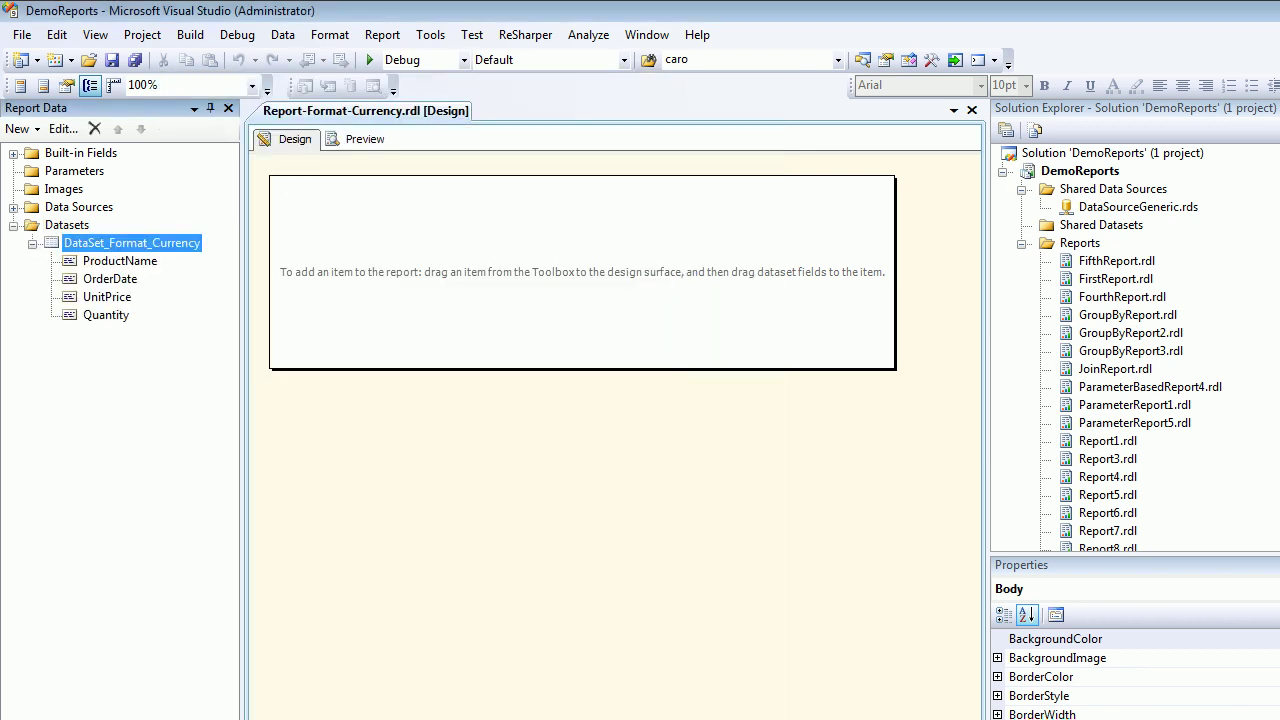
- Place a table in the upper part of the report body and widen it across most of the body
{"action": "key", "text": "ctrl+alt+x"}
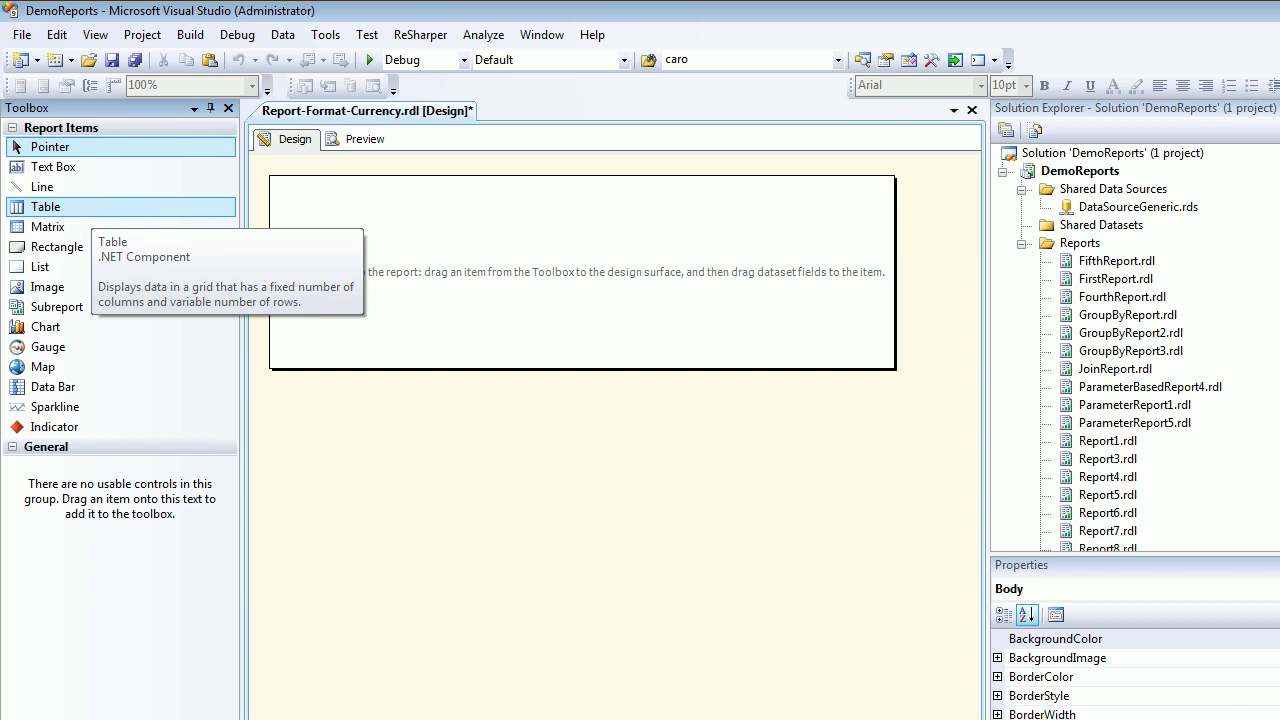
{"action": "left_click", "coordinate": [91, 207]}
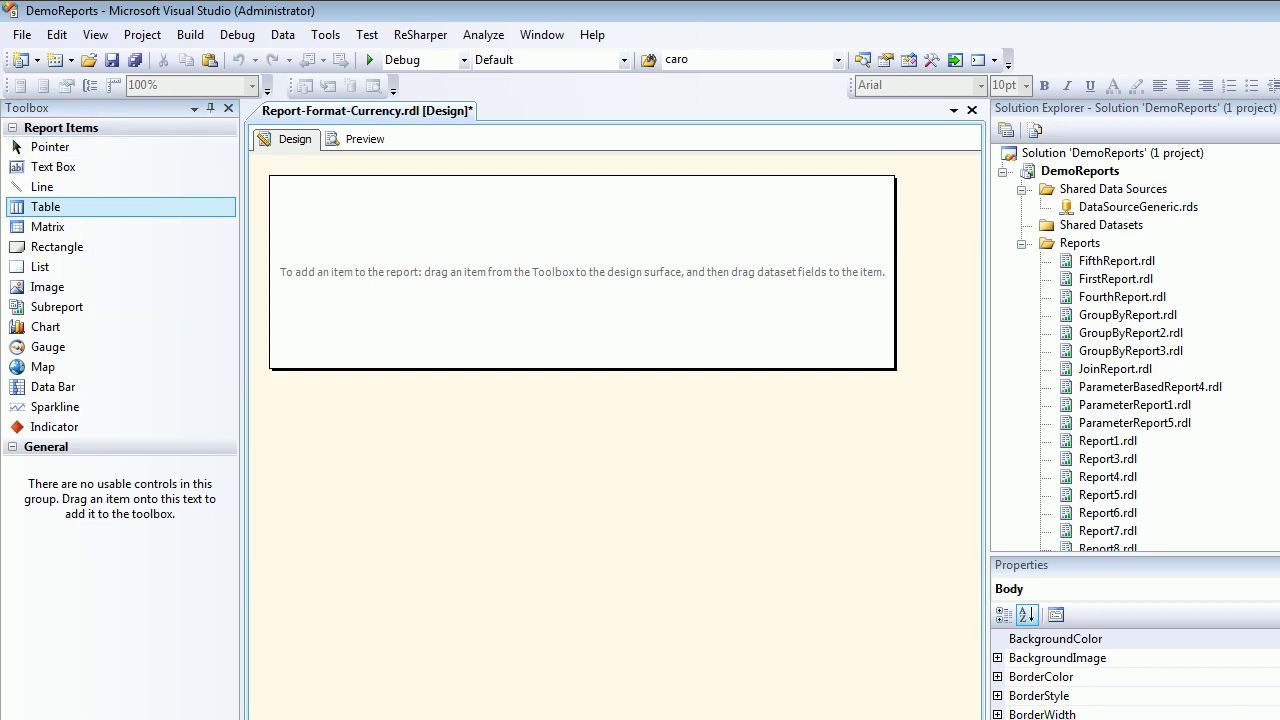
{"action": "left_click", "coordinate": [292, 232]}
{"action": "key", "text": "ctrl+alt+d"}
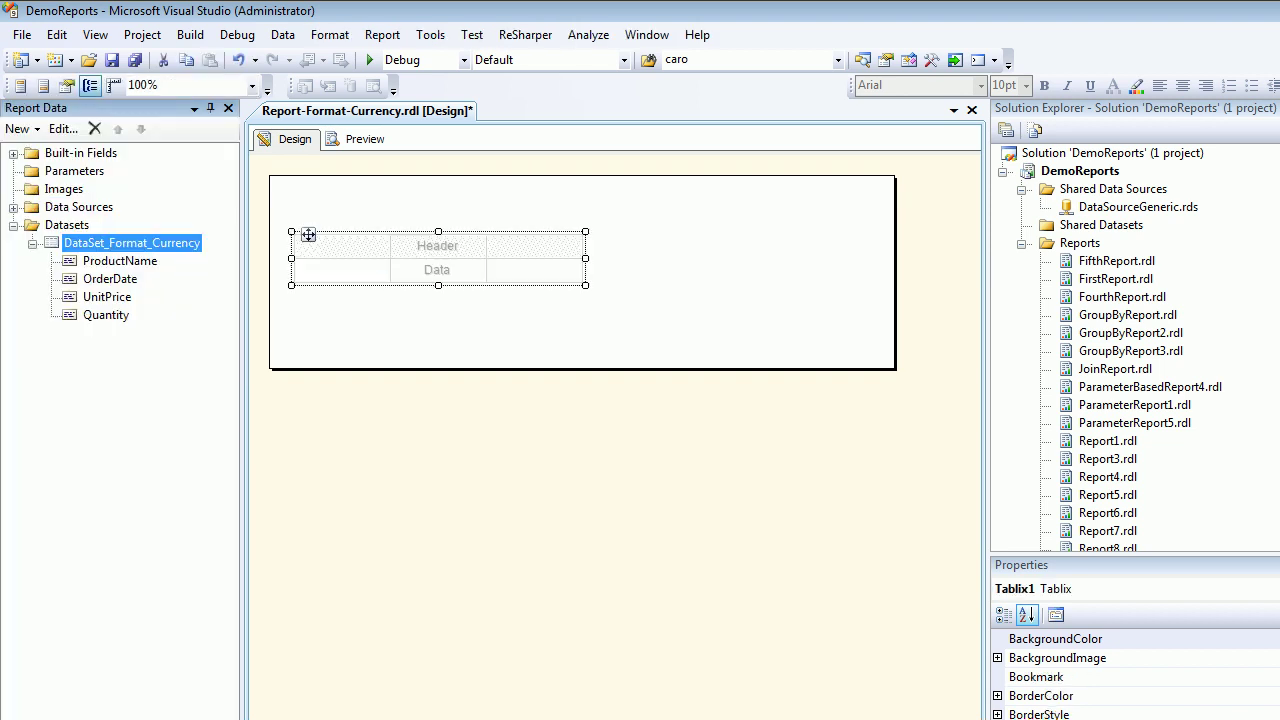
{"action": "left_click", "coordinate": [308, 235]}
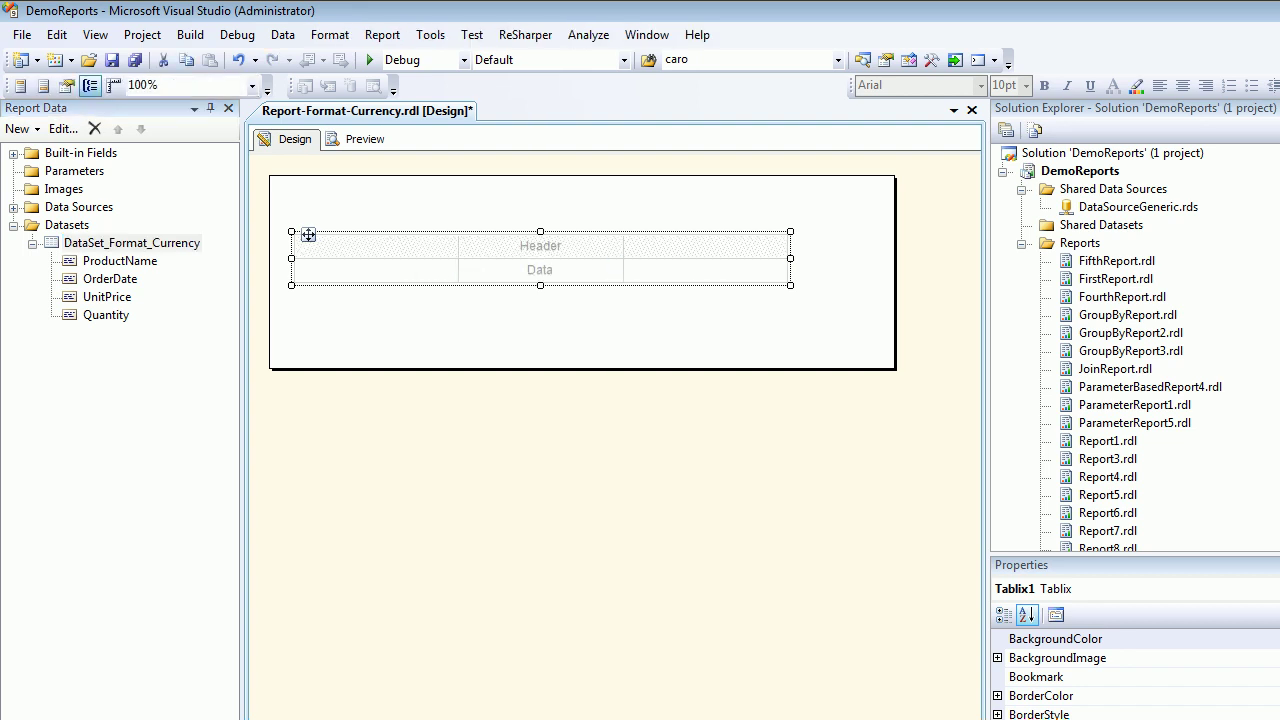
- Fill the table's three data cells with the ProductName, OrderDate and UnitPrice fields, in that order
{"action": "left_click_drag", "start_coordinate": [119, 261], "coordinate": [376, 269]}
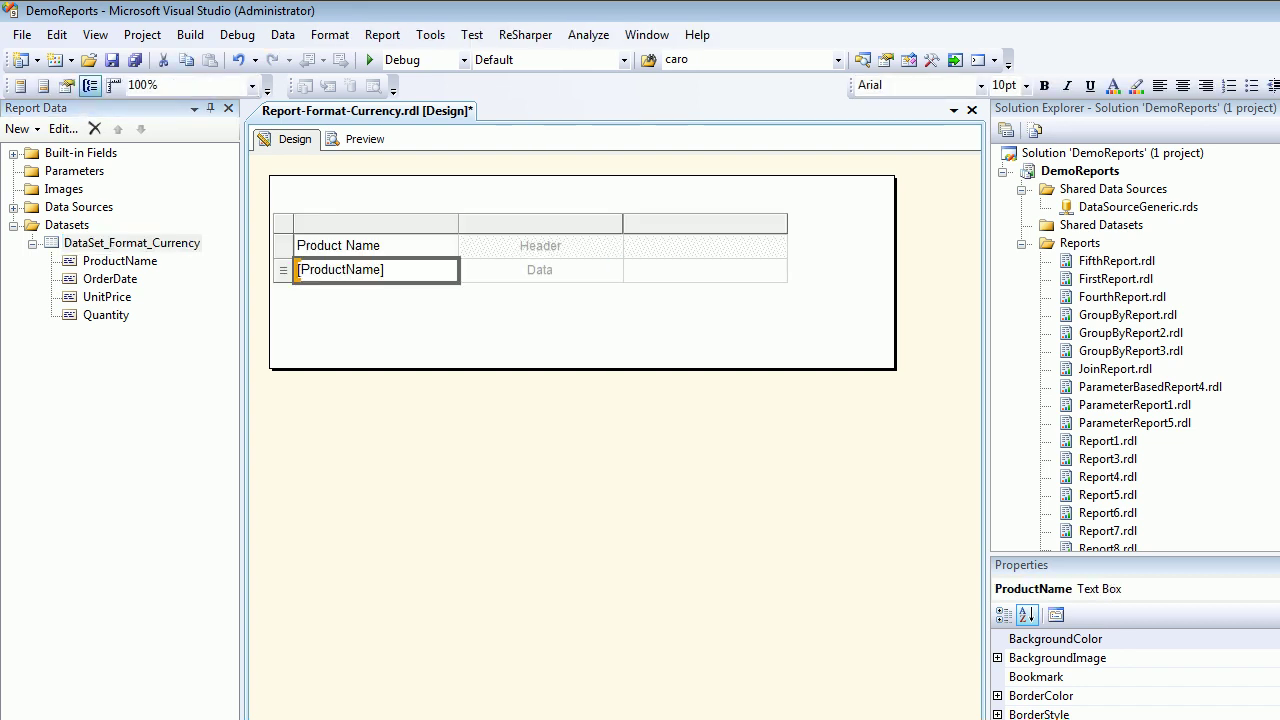
{"action": "left_click_drag", "start_coordinate": [110, 279], "coordinate": [540, 269]}
{"action": "left_click_drag", "start_coordinate": [107, 297], "coordinate": [700, 270]}
- Insert a column after Unit Price, fill its data cell with the Quantity field, and widen the column
{"action": "right_click", "coordinate": [748, 226]}
{"action": "mouse_move", "coordinate": [814, 237]}
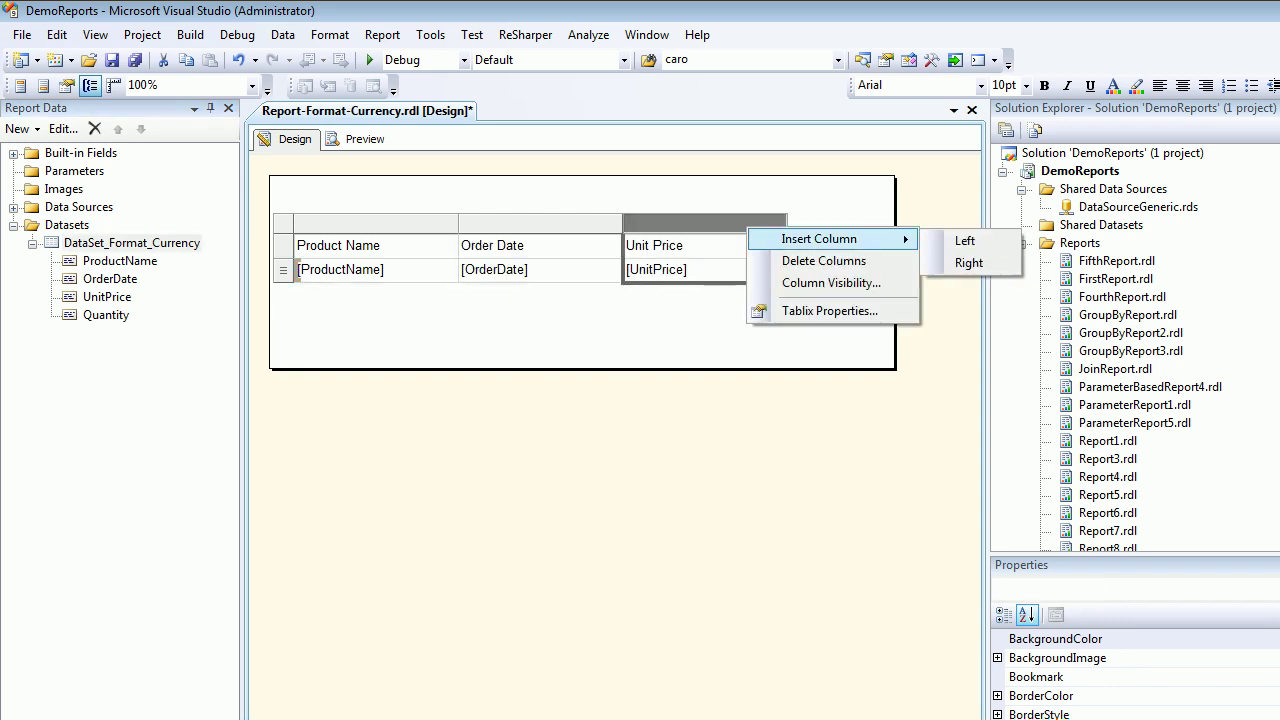
{"action": "left_click", "coordinate": [966, 263]}
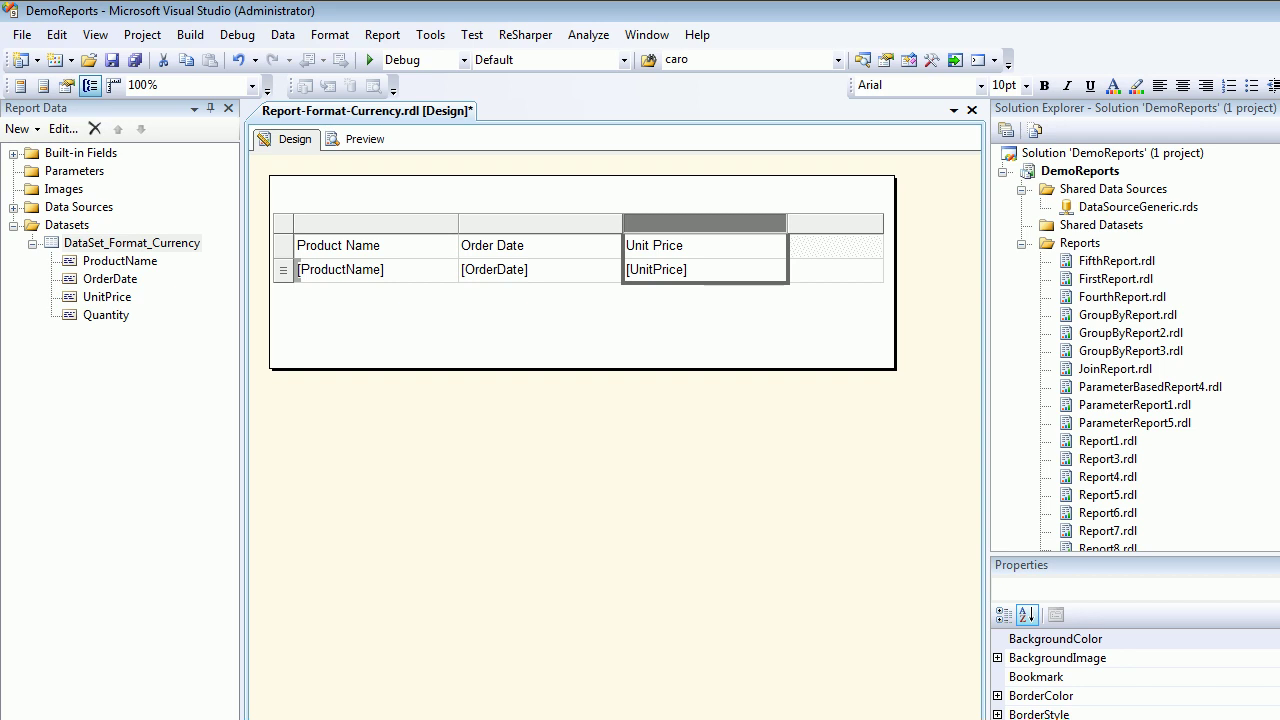
{"action": "left_click_drag", "start_coordinate": [106, 315], "coordinate": [968, 272]}
{"action": "left_click", "coordinate": [835, 245]}
{"action": "left_click_drag", "start_coordinate": [883, 223], "coordinate": [941, 223]}
- Preview the report with its four-column table, save it, and return to the design view
{"action": "left_click", "coordinate": [364, 139]}
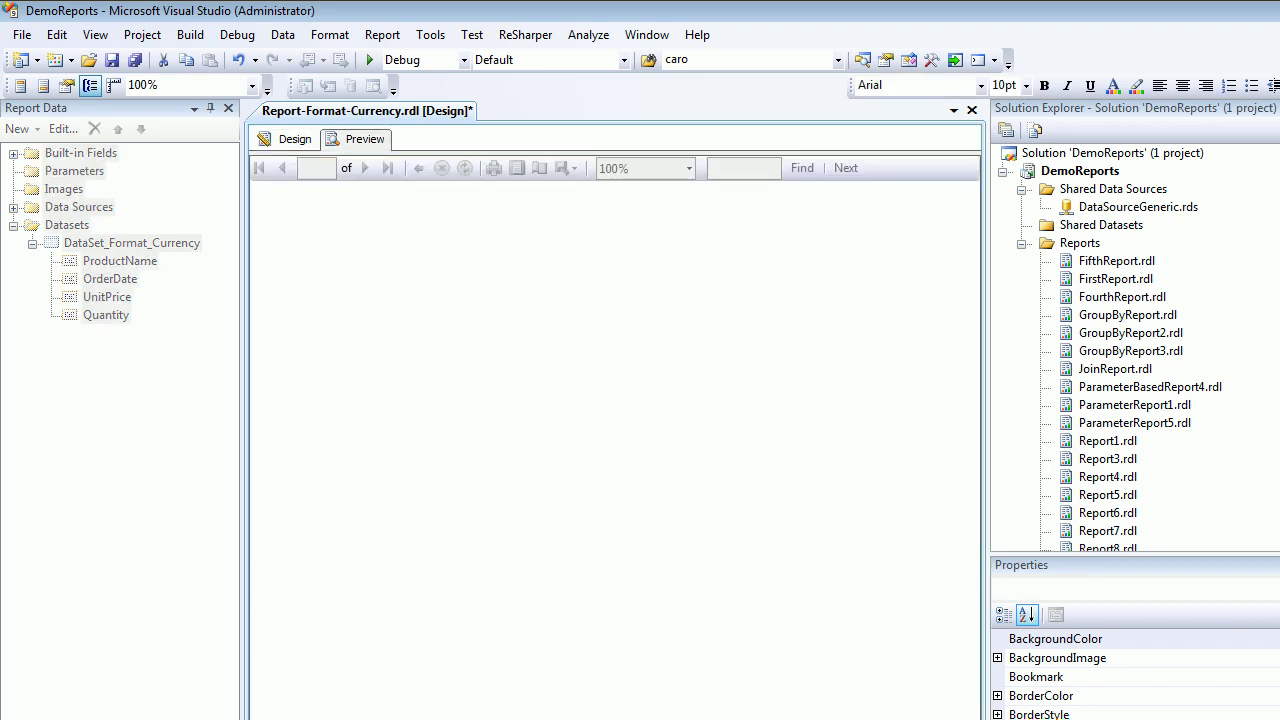
{"action": "key", "text": "ctrl+s"}
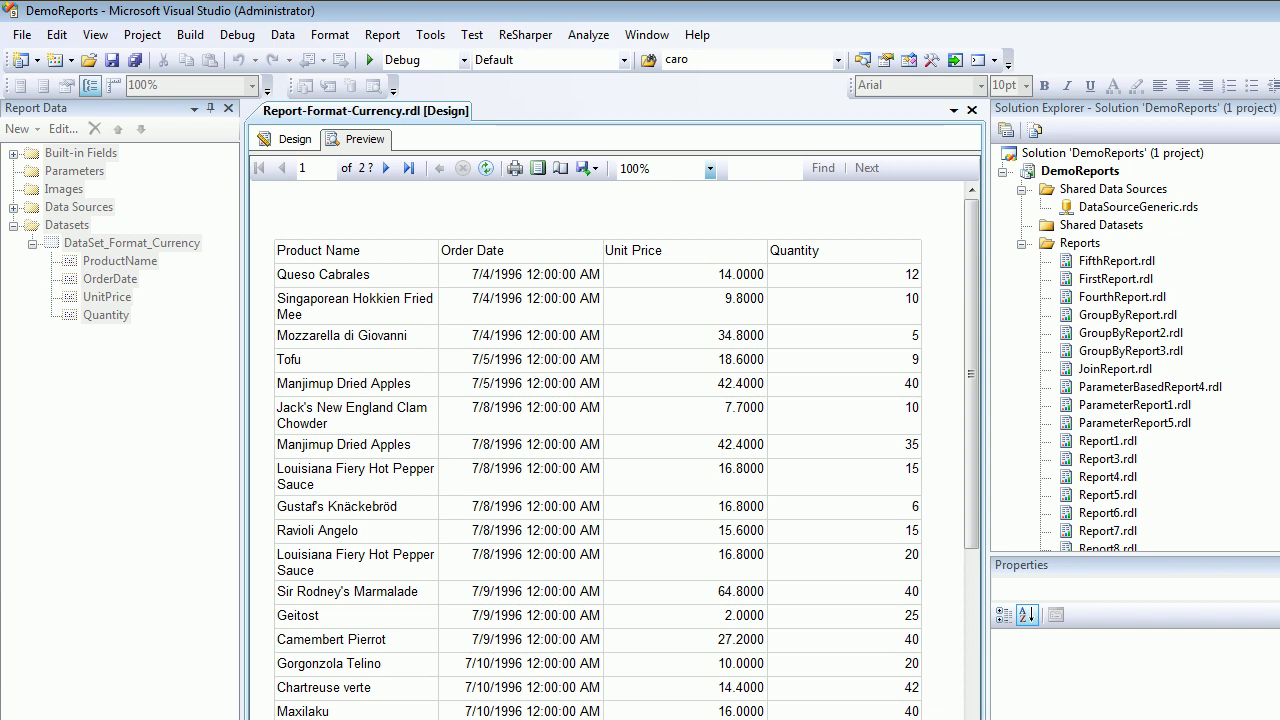
{"action": "left_click", "coordinate": [290, 139]}
{"action": "right_click", "coordinate": [757, 272]}
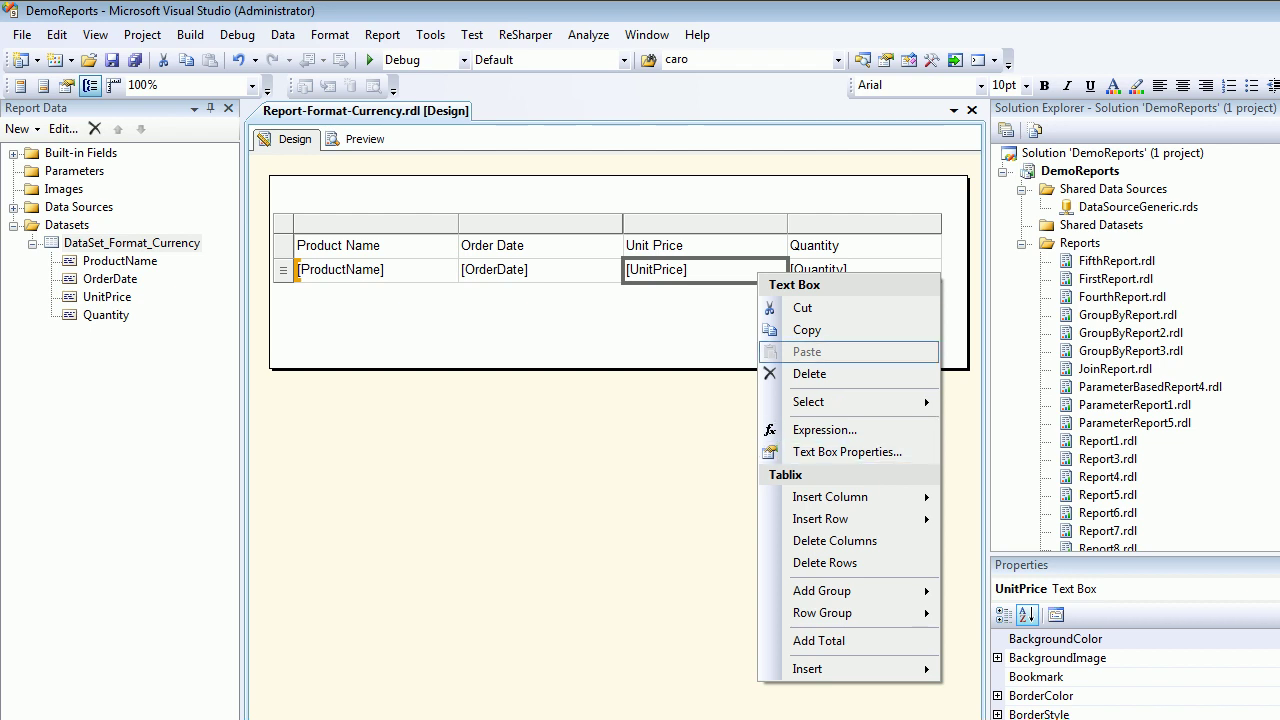
{"action": "left_click", "coordinate": [656, 269]}
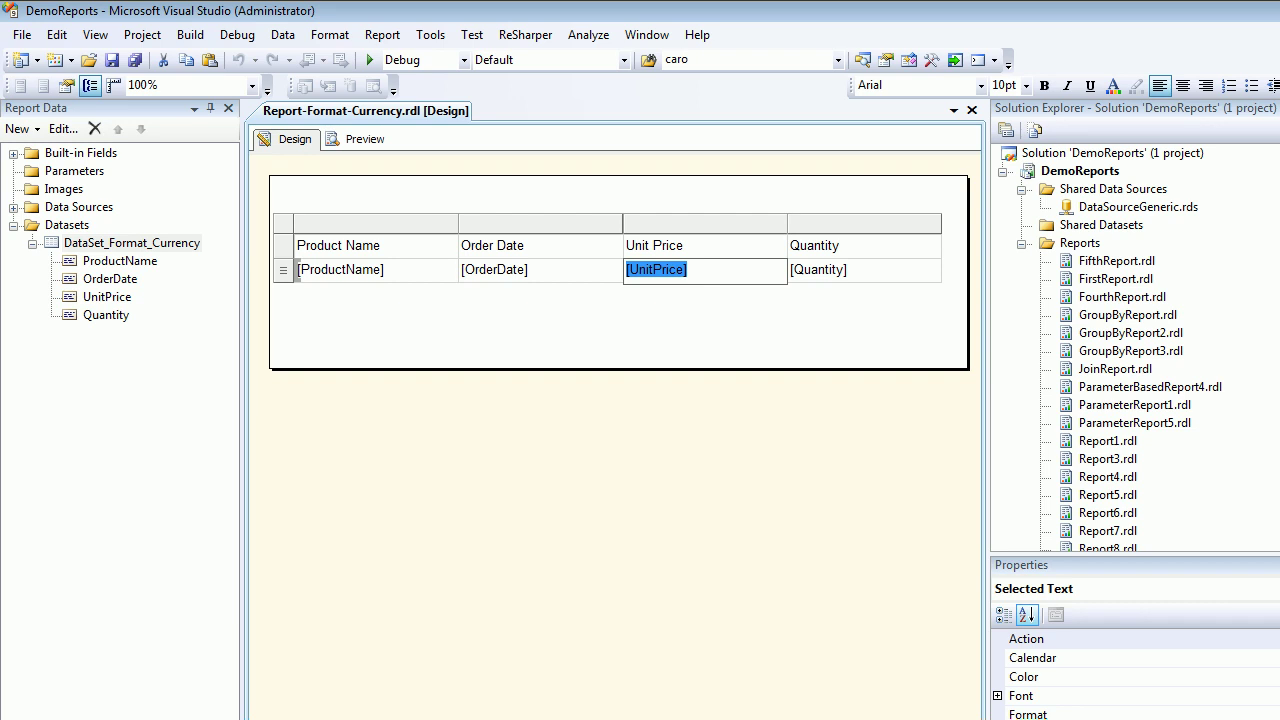
{"action": "key", "text": "Escape"}
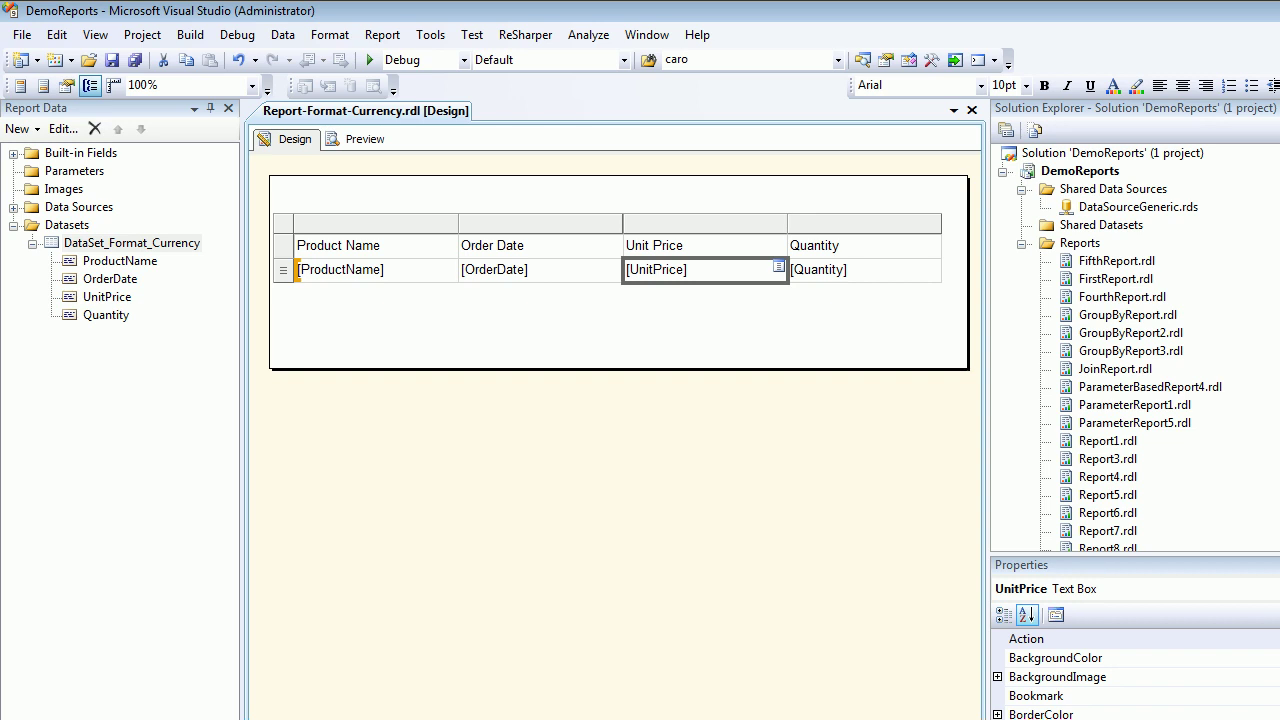
- Format the UnitPrice data cell as Currency with 2 decimal places and the $ English (United States) symbol
{"action": "right_click", "coordinate": [724, 264]}
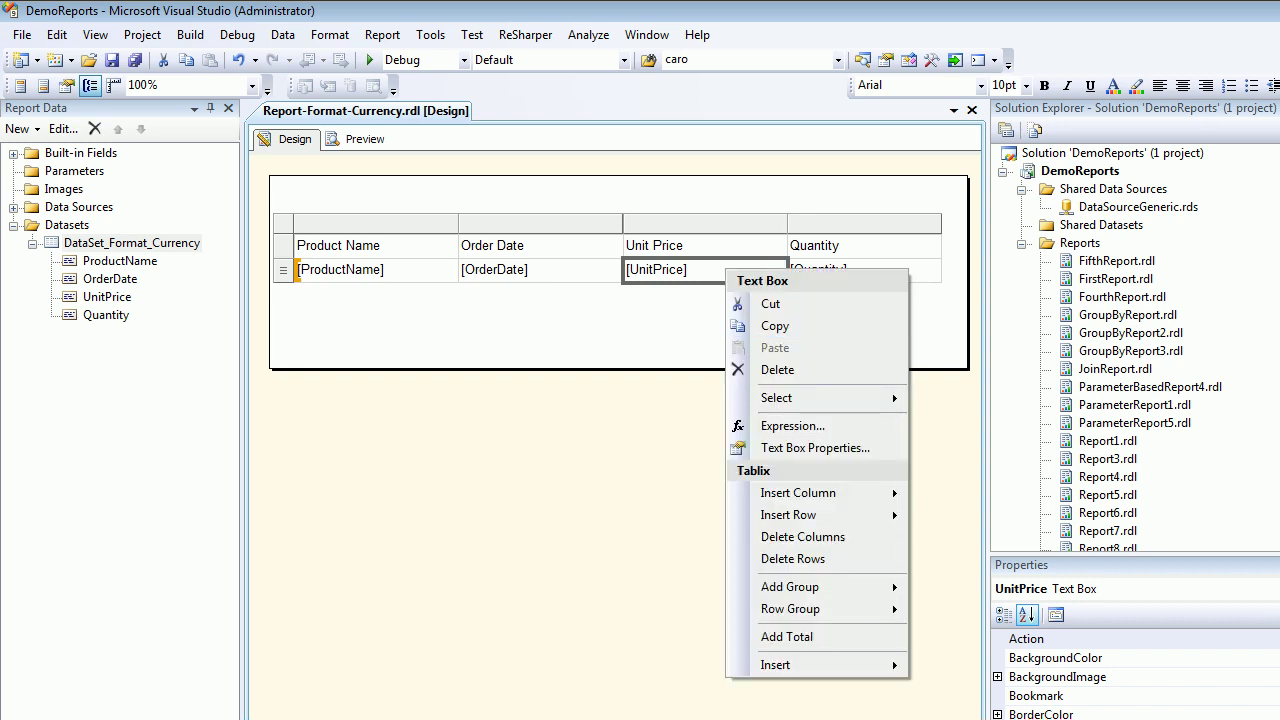
{"action": "left_click", "coordinate": [812, 449]}
{"action": "left_click_drag", "start_coordinate": [780, 182], "coordinate": [716, 114]}
{"action": "left_click", "coordinate": [490, 174]}
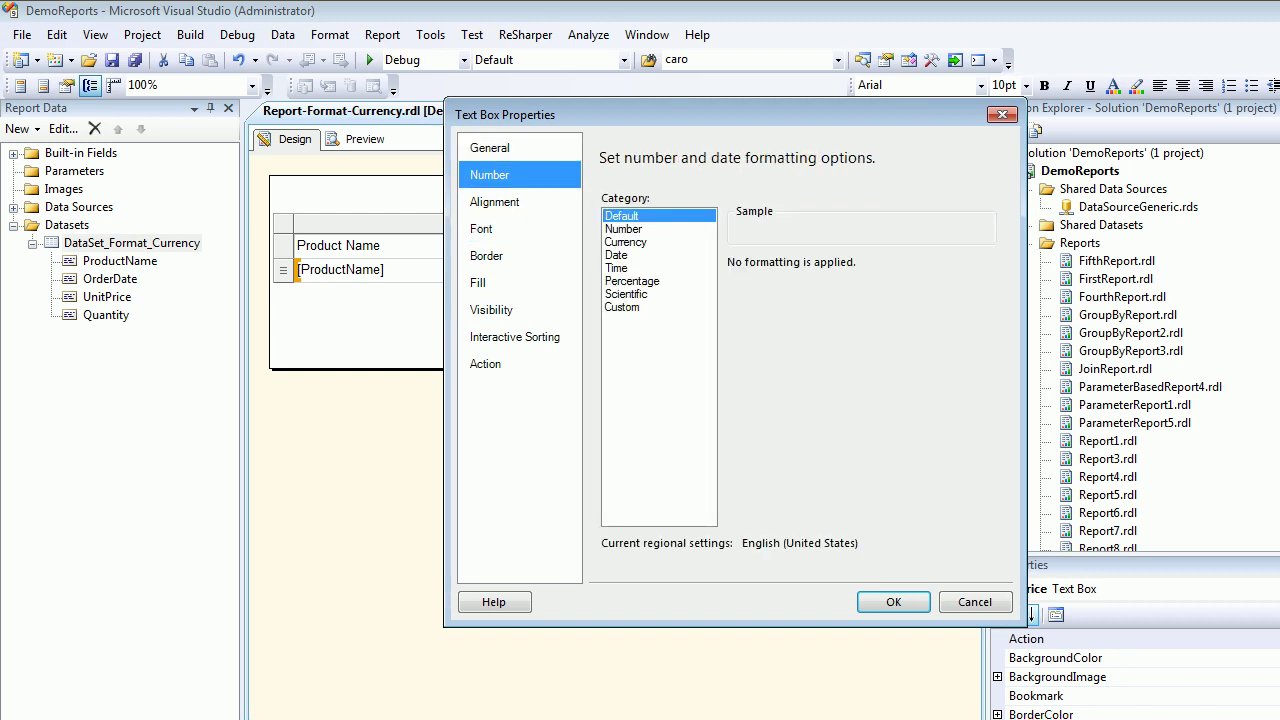
{"action": "left_click", "coordinate": [626, 242]}
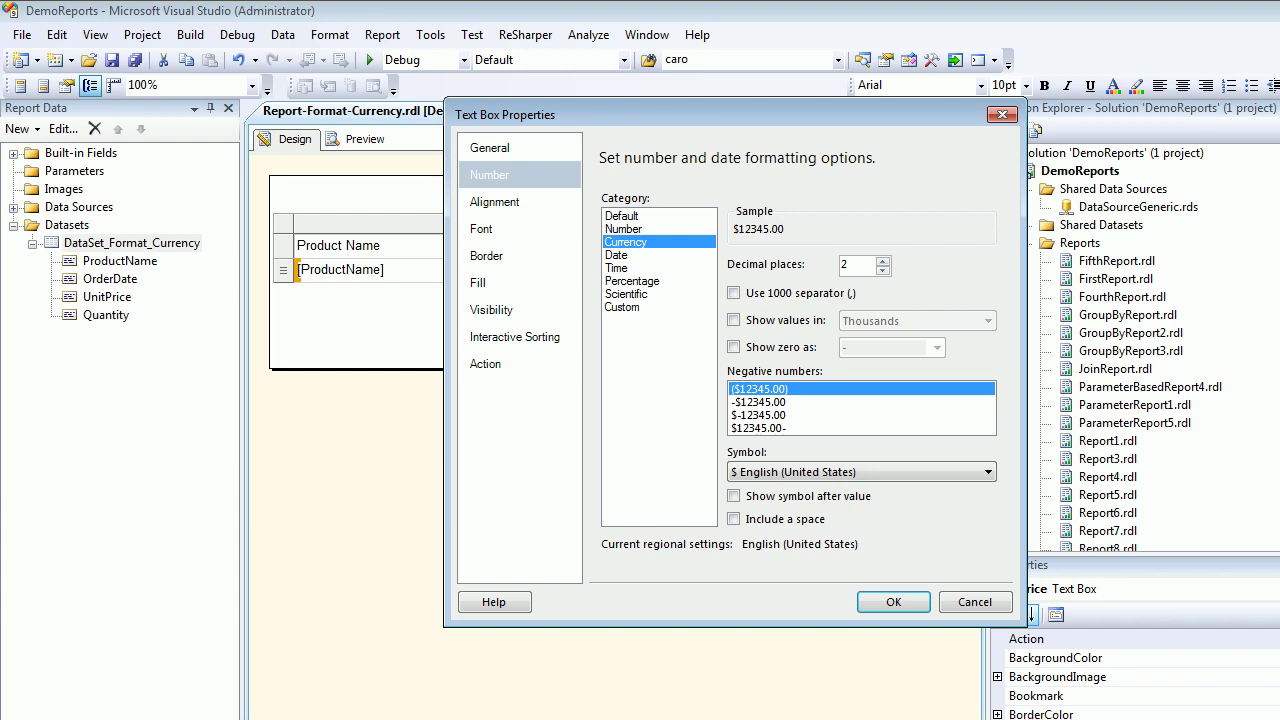
{"action": "left_click", "coordinate": [882, 270]}
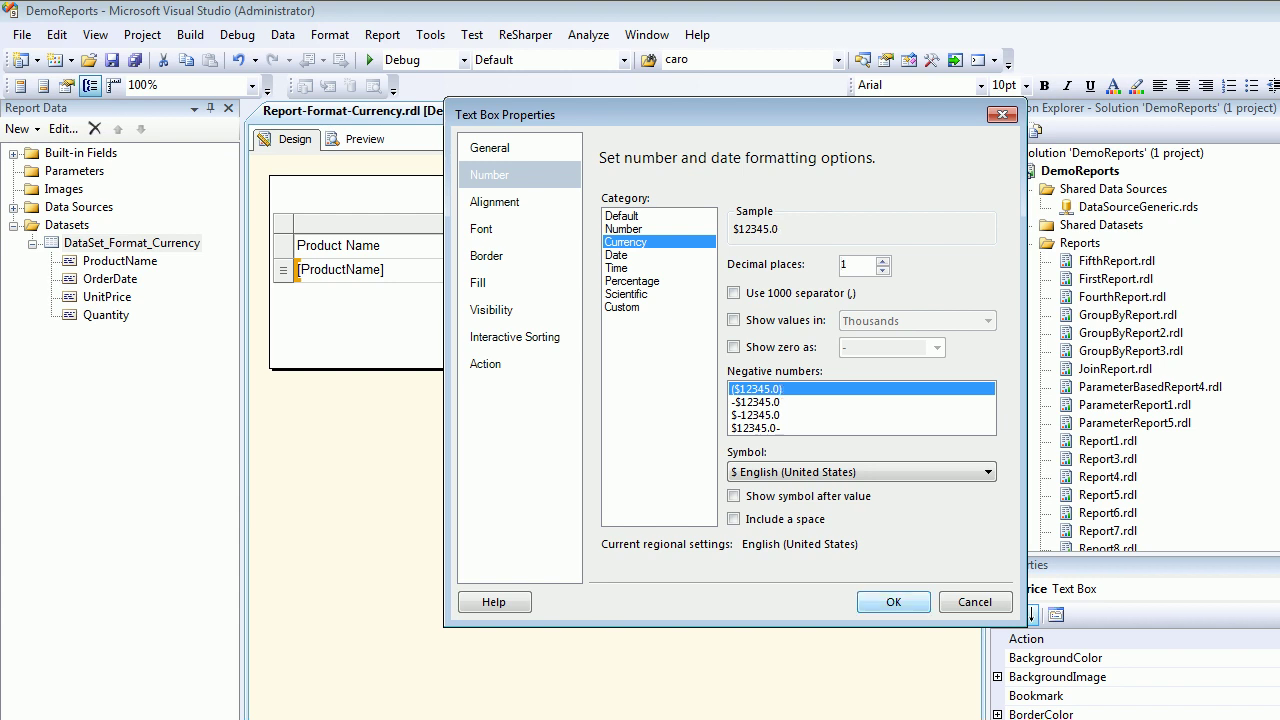
{"action": "left_click", "coordinate": [882, 260]}
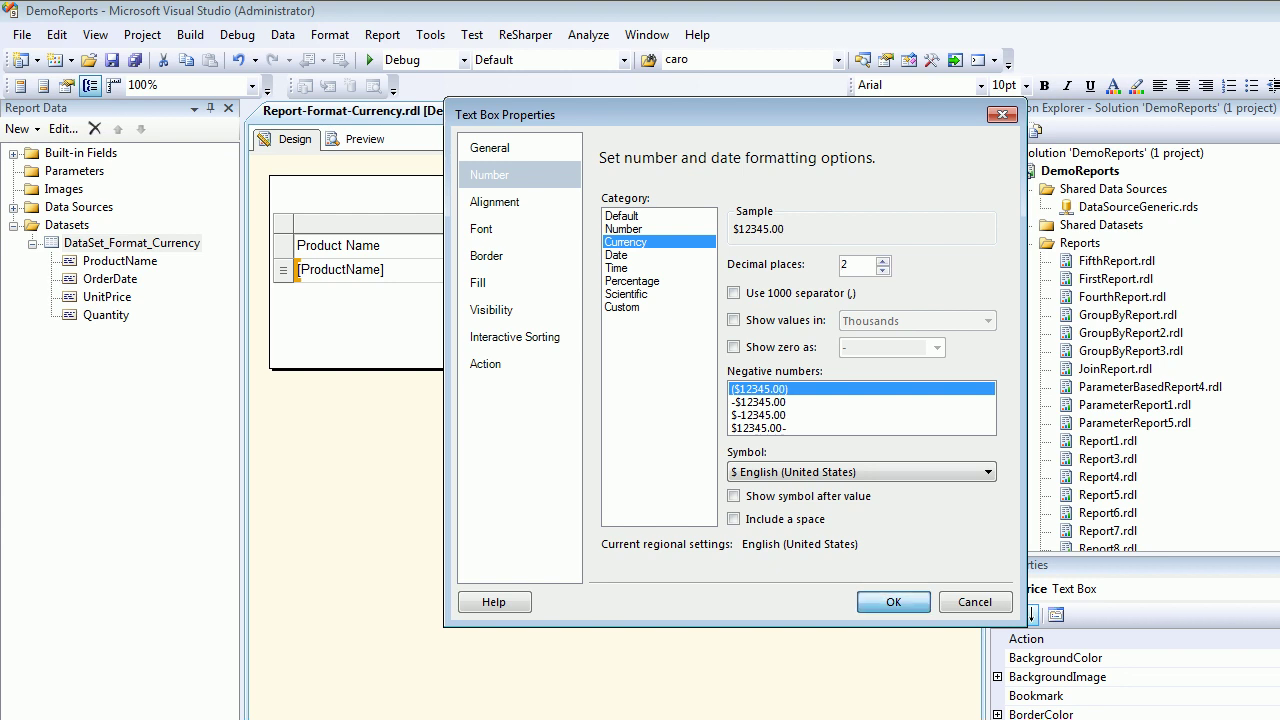
{"action": "key", "text": "Return"}
- Save the report and preview it to check the unit price formatting, returning to the design view
{"action": "key", "text": "ctrl+s"}
{"action": "left_click", "coordinate": [358, 139]}
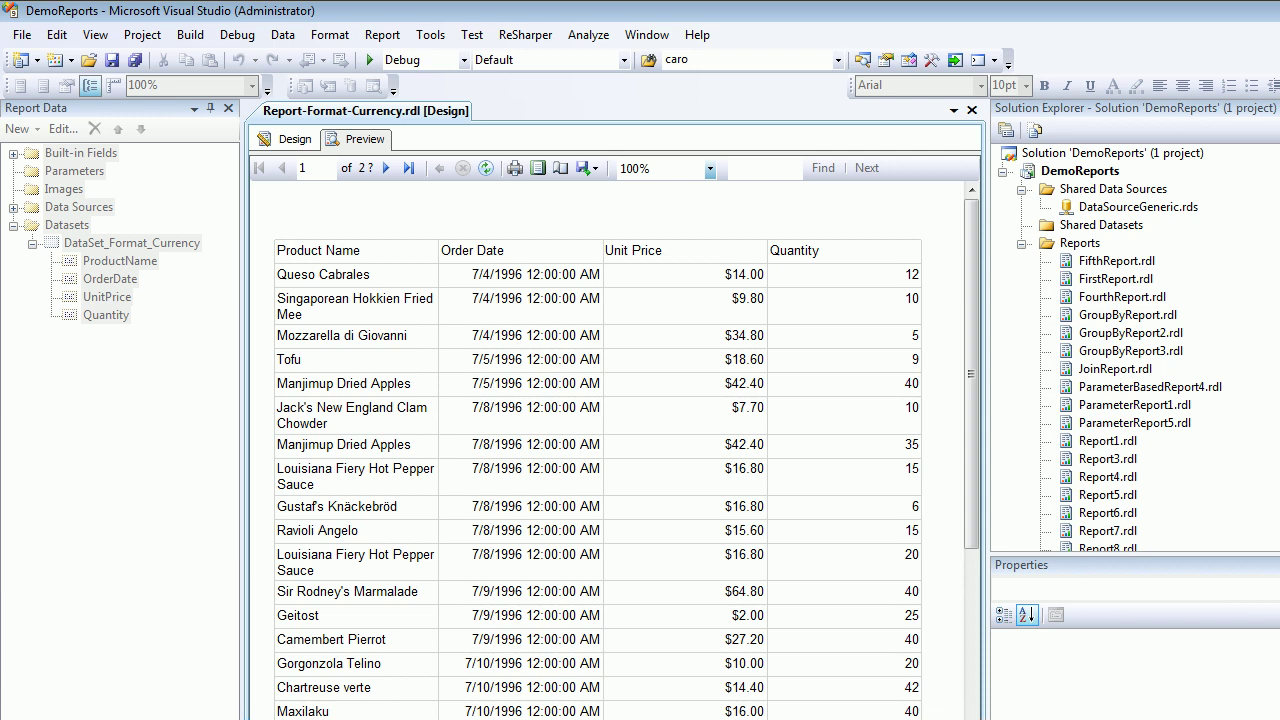
{"action": "left_click", "coordinate": [290, 139]}
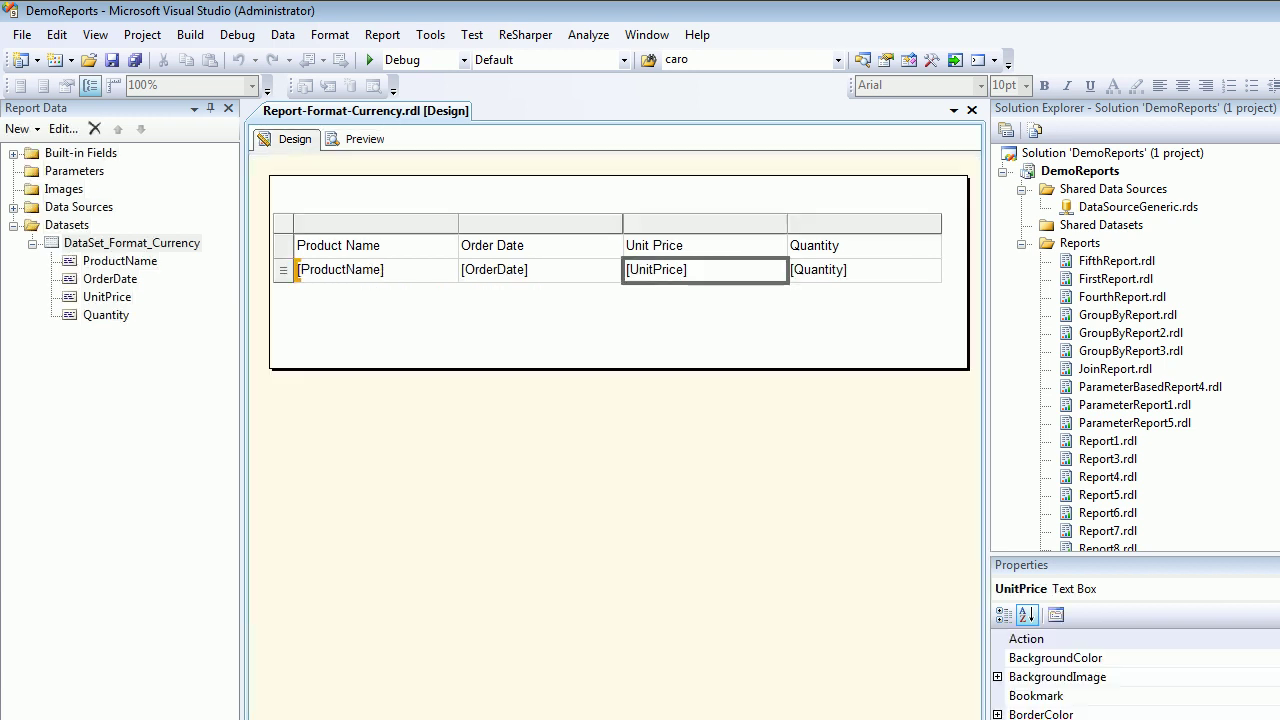
- Set the UnitPrice cell's currency format to 1 decimal place and preview the report
{"action": "right_click", "coordinate": [756, 272]}
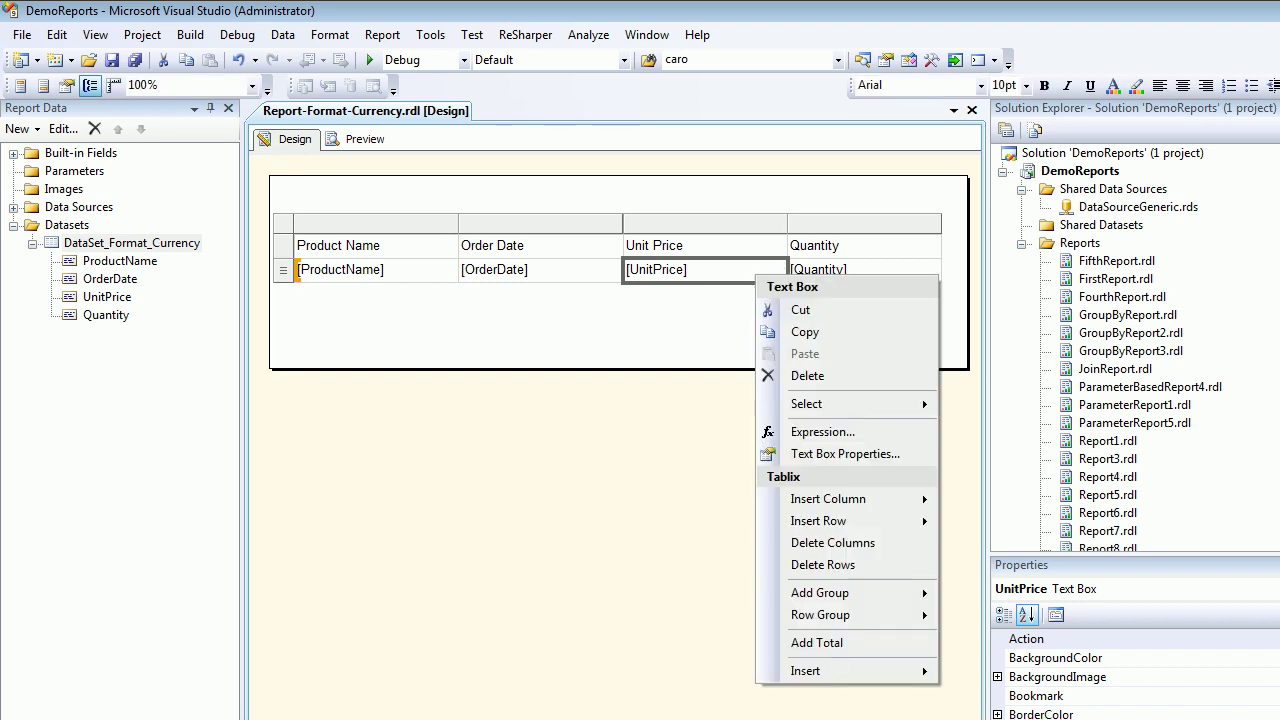
{"action": "left_click", "coordinate": [800, 453]}
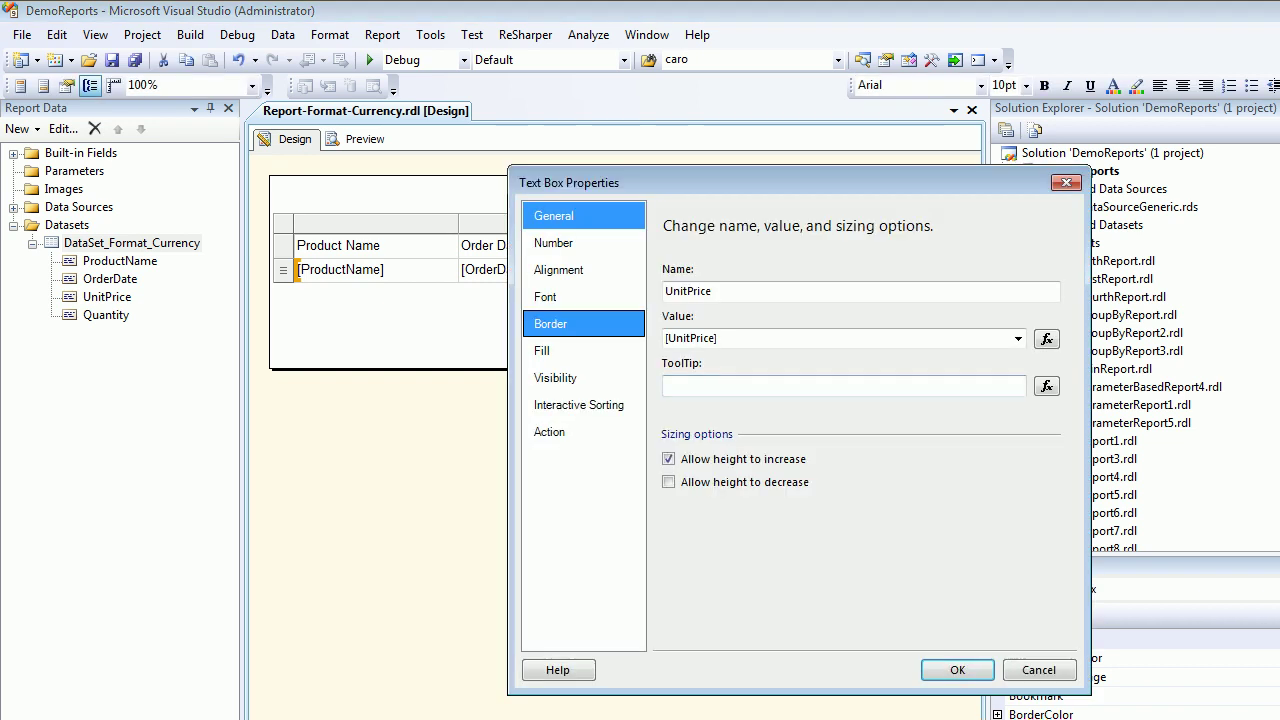
{"action": "left_click", "coordinate": [553, 243]}
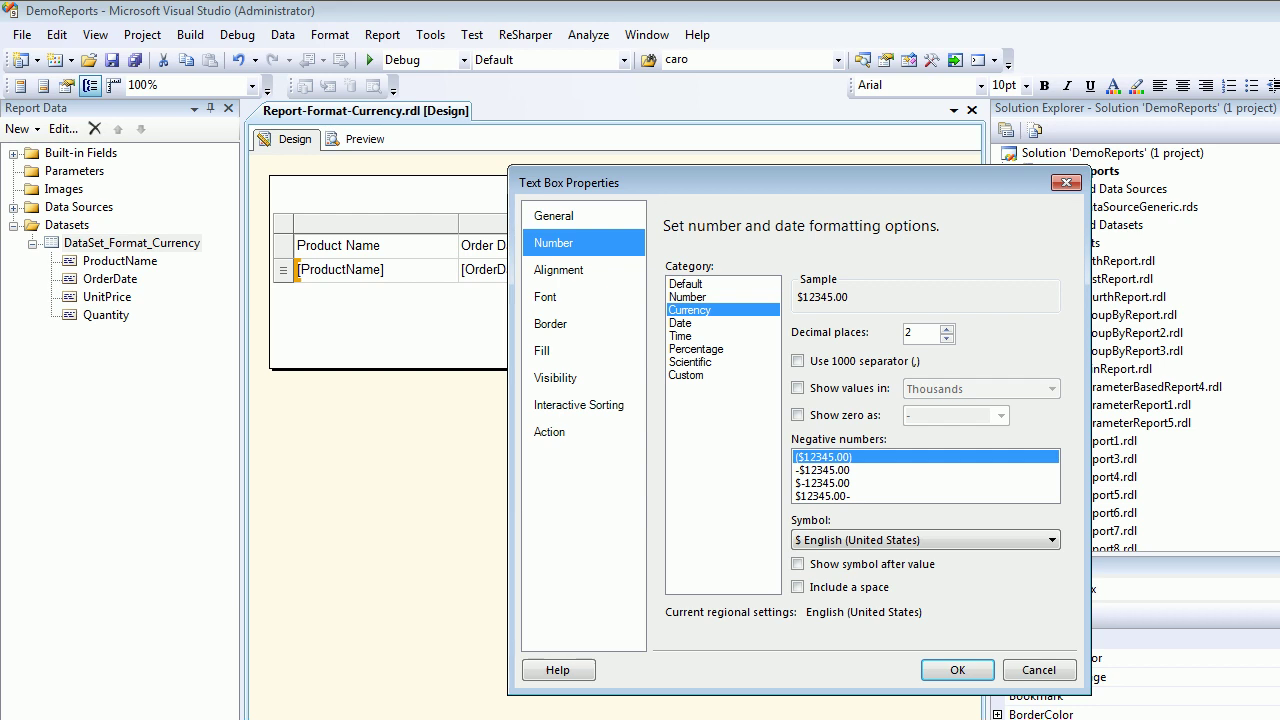
{"action": "left_click", "coordinate": [945, 338]}
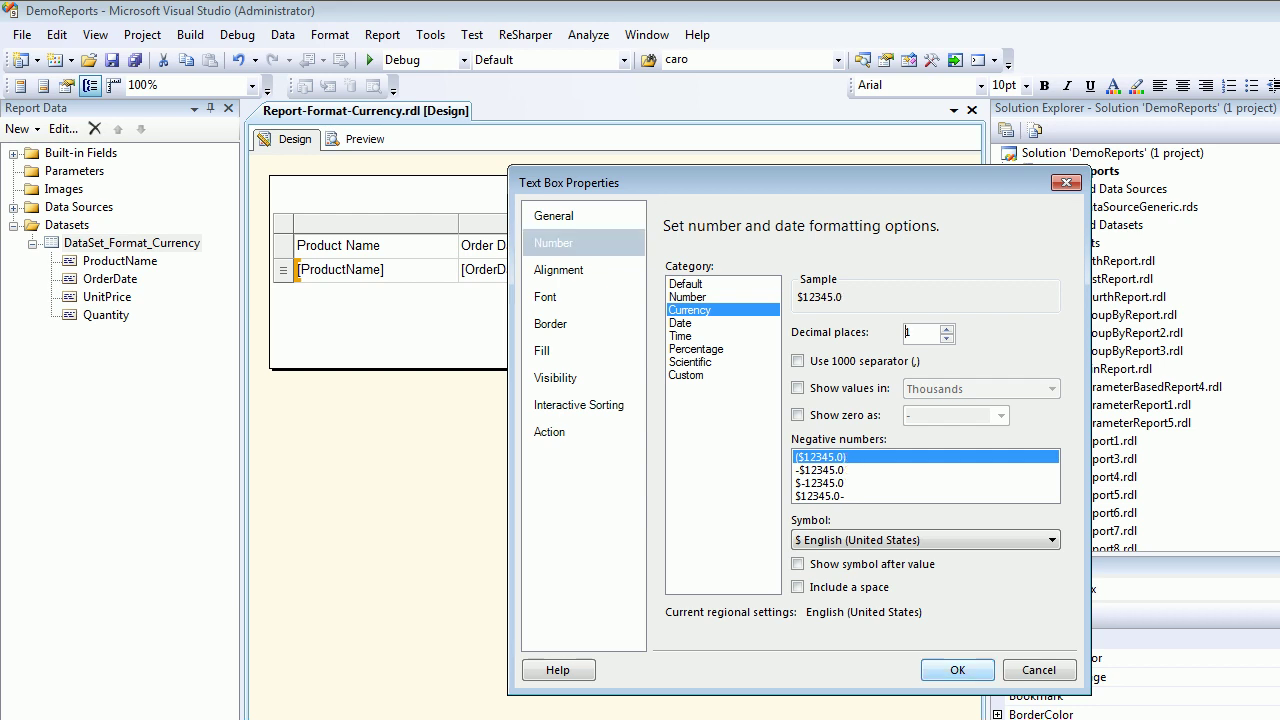
{"action": "left_click", "coordinate": [957, 670]}
{"action": "left_click", "coordinate": [355, 139]}
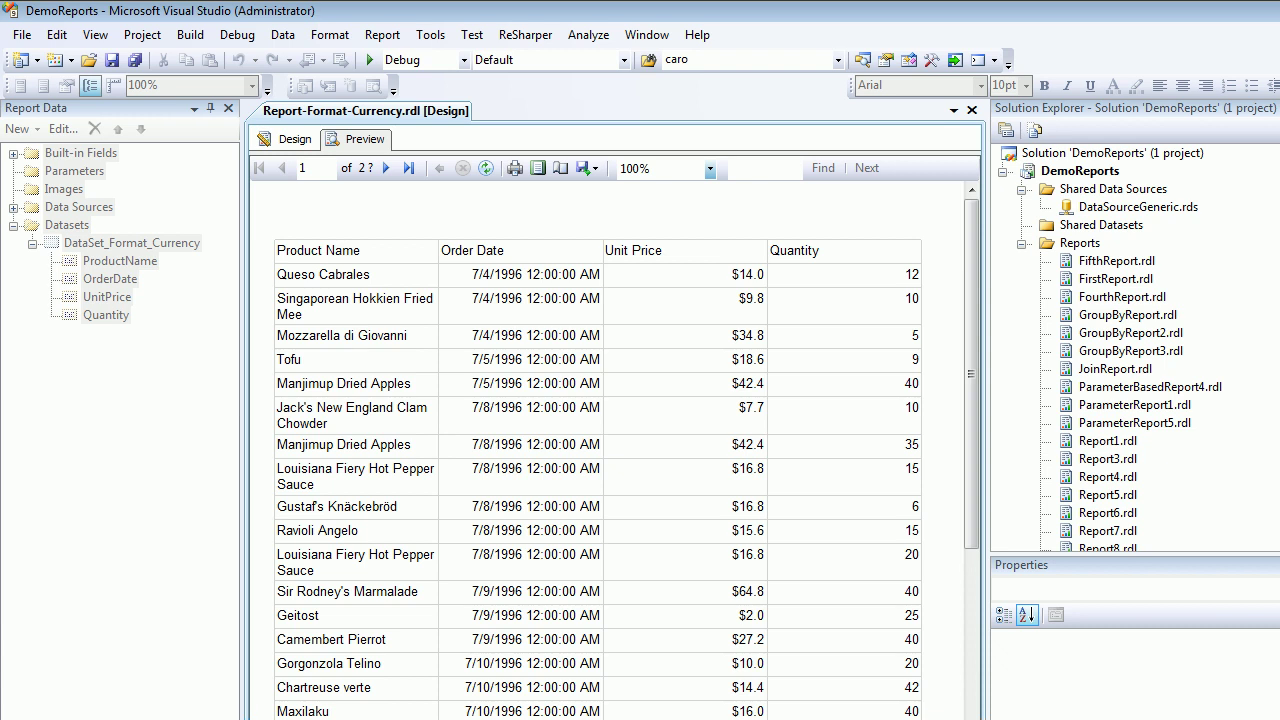
- Review the number formatting options in the UnitPrice cell's text box properties in the report design
{"action": "left_click", "coordinate": [295, 139]}
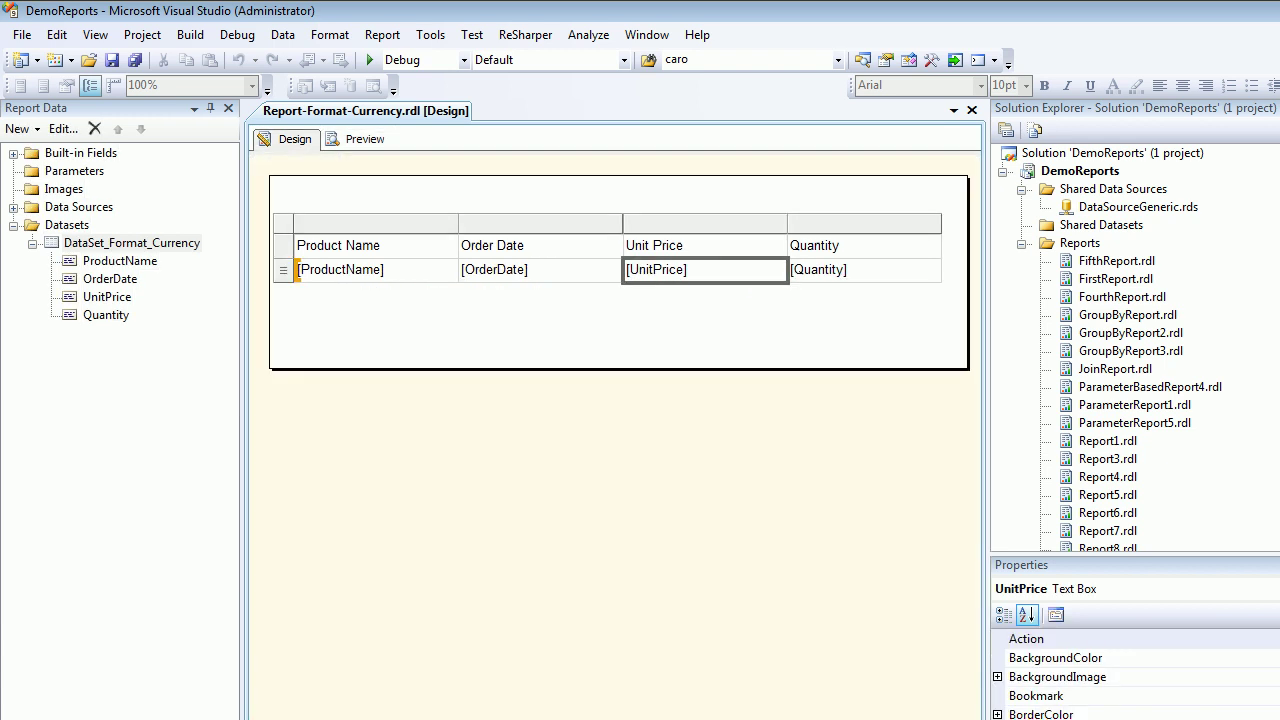
{"action": "right_click", "coordinate": [755, 279]}
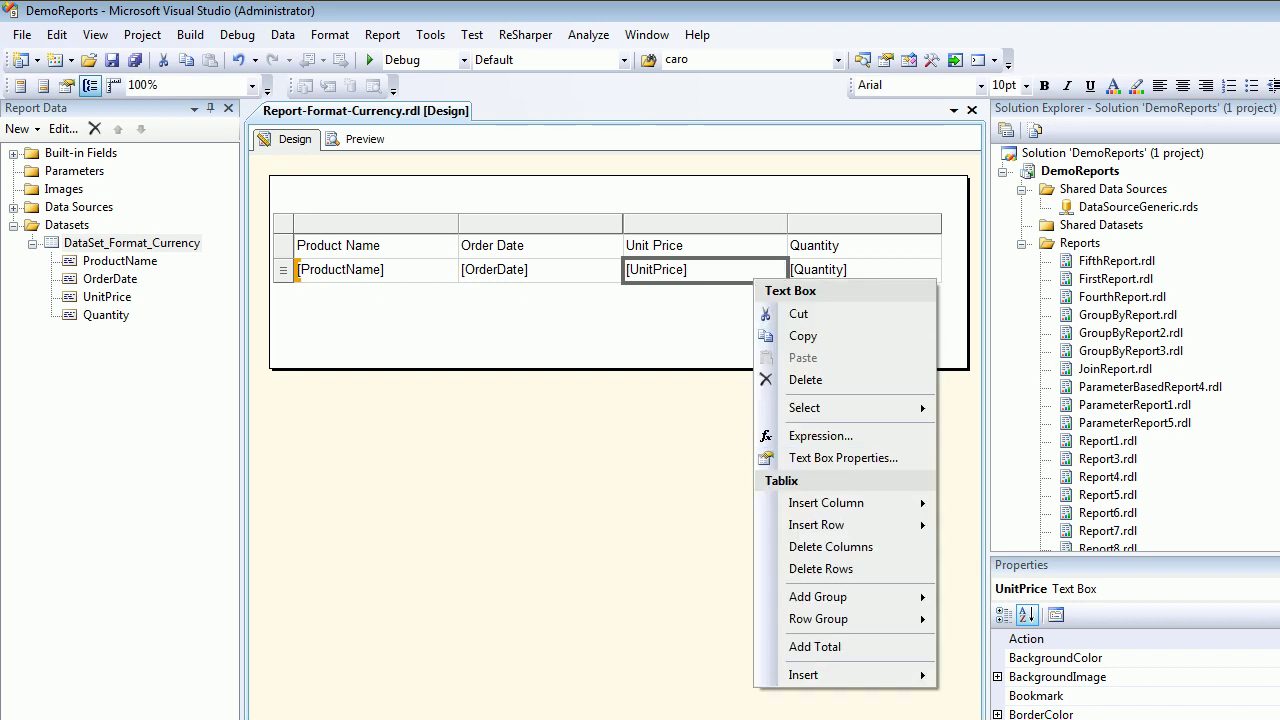
{"action": "left_click", "coordinate": [843, 458]}
{"action": "left_click", "coordinate": [553, 243]}
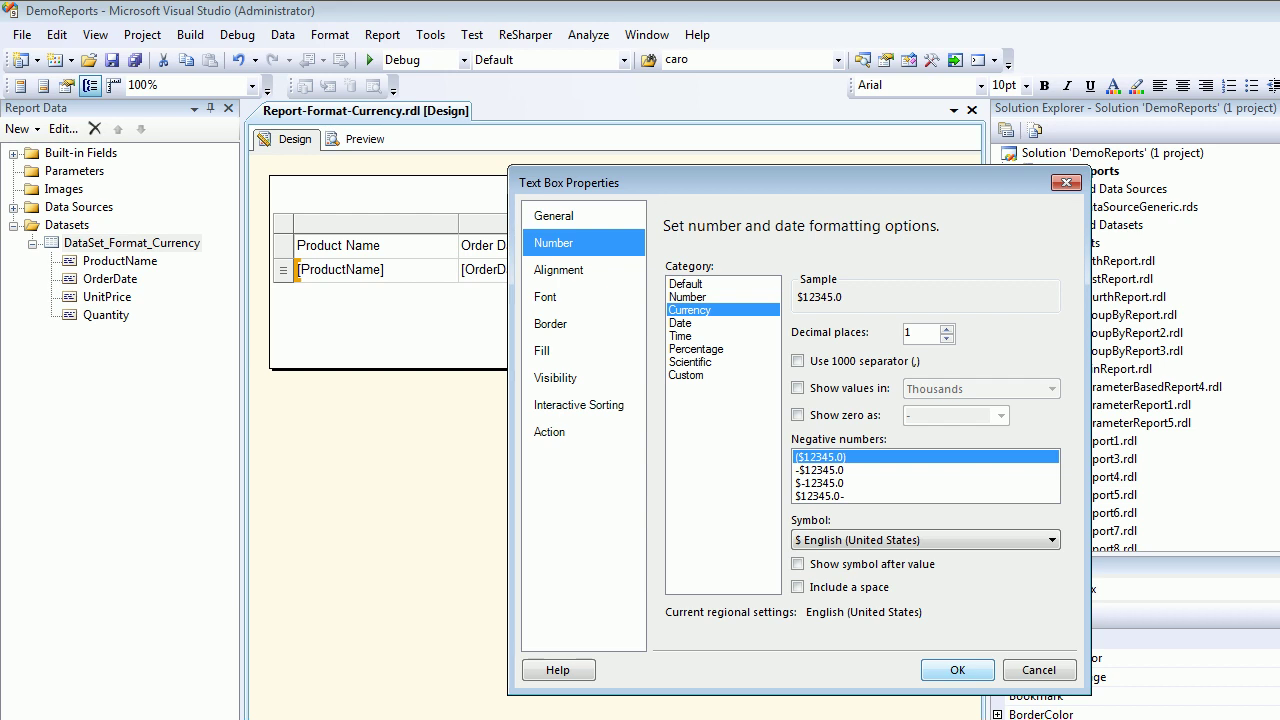
{"action": "key", "text": "Return"}
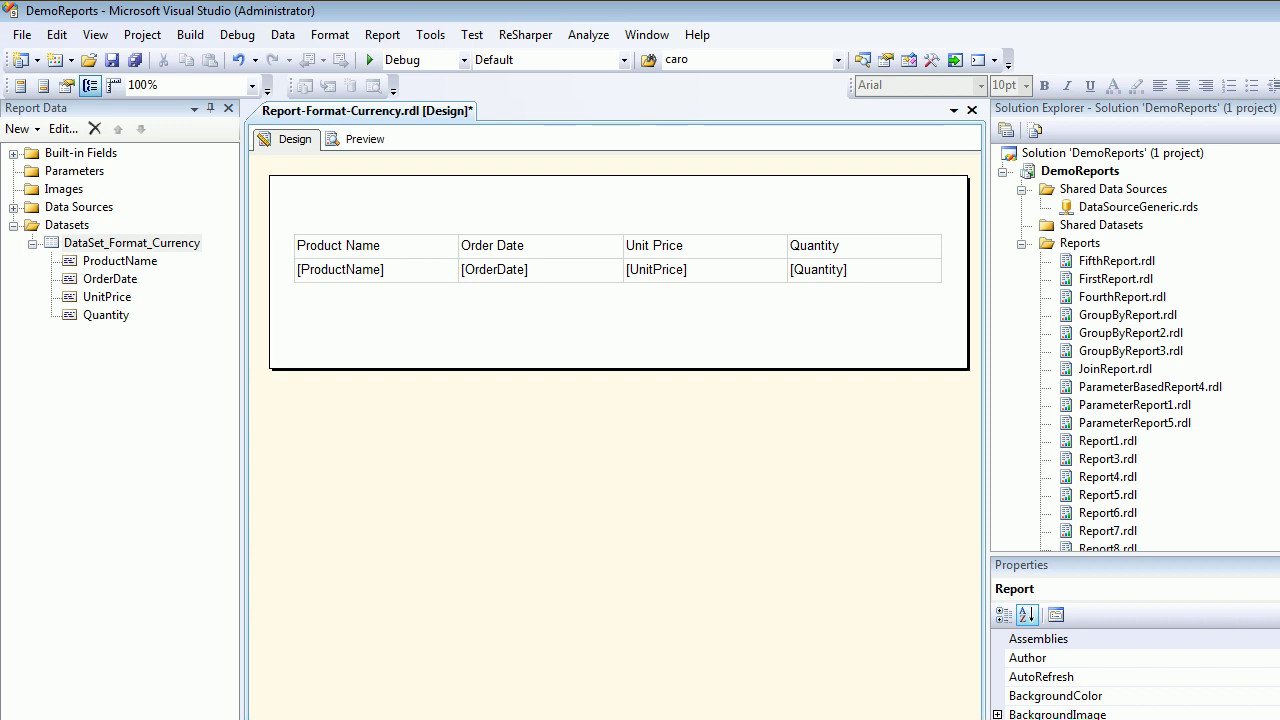